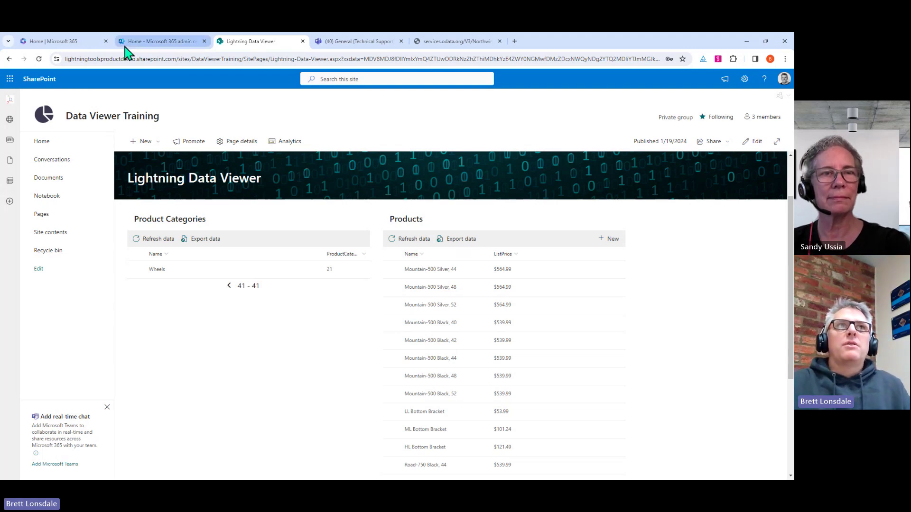
In the Microsoft 365 admin center, go to Settings > Search & intelligence > Data sources and review the connections
left_click(156, 42)
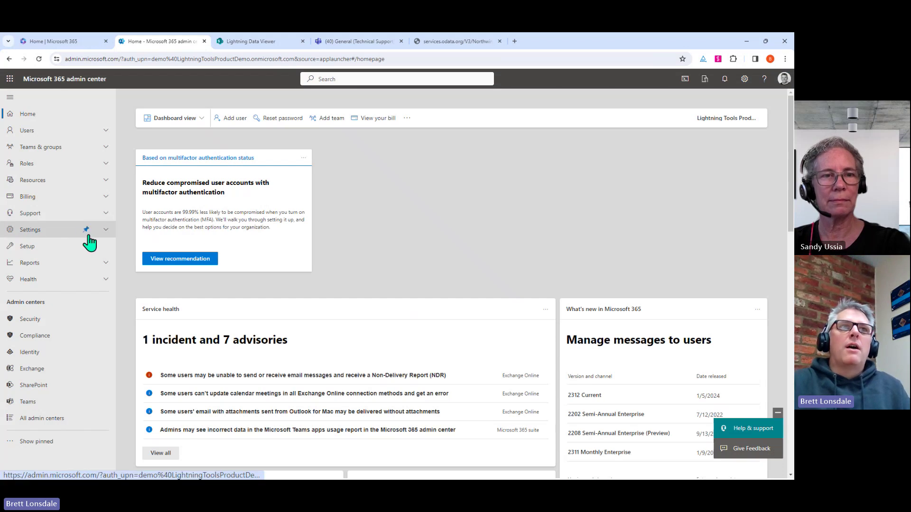
left_click(104, 231)
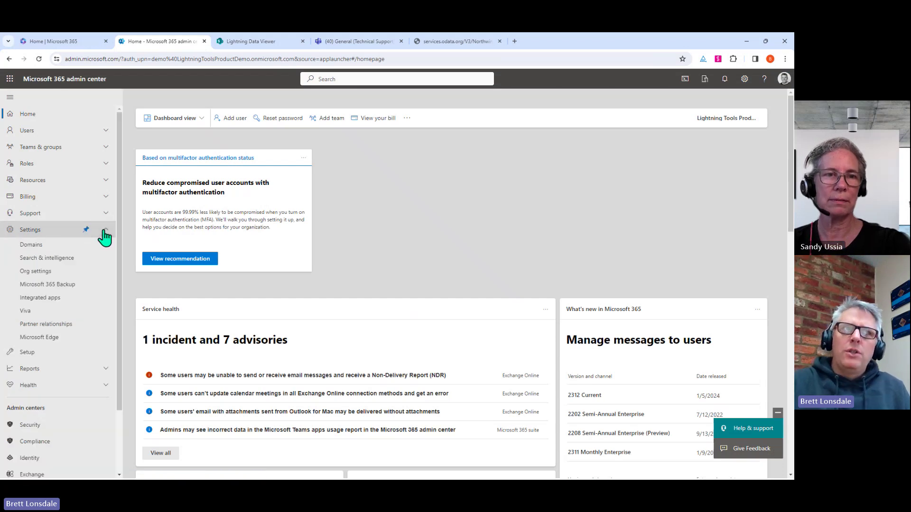
left_click(64, 260)
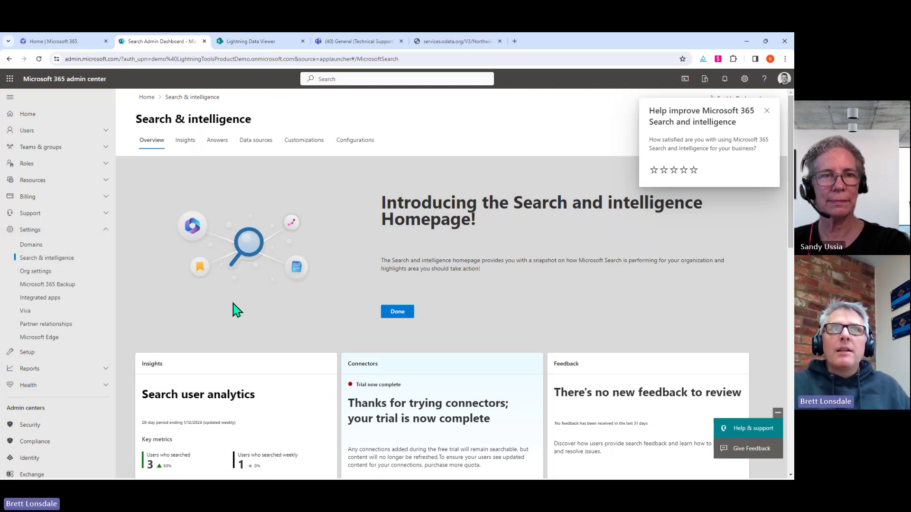
left_click(255, 141)
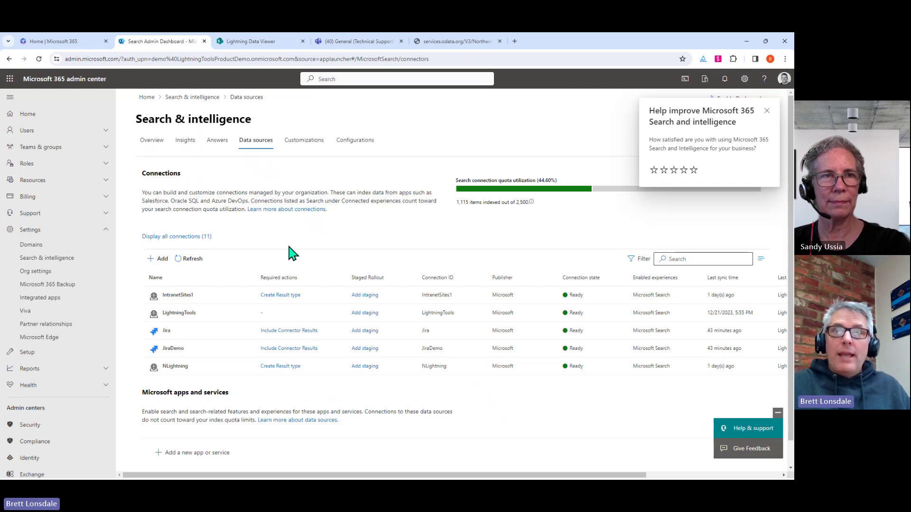
scroll(271, 248, "down", 1)
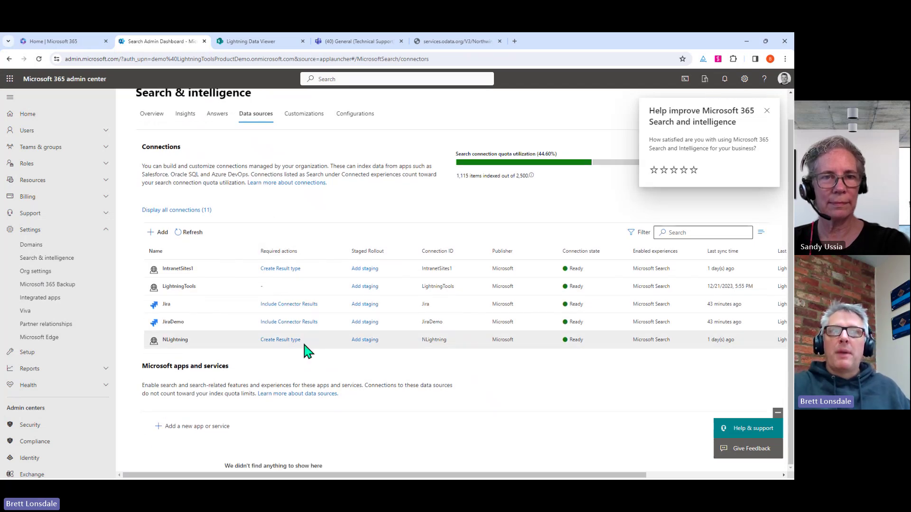
Start adding a data source and browse the connector tiles, including Custom connector, Jira and Azure SQL
left_click(158, 232)
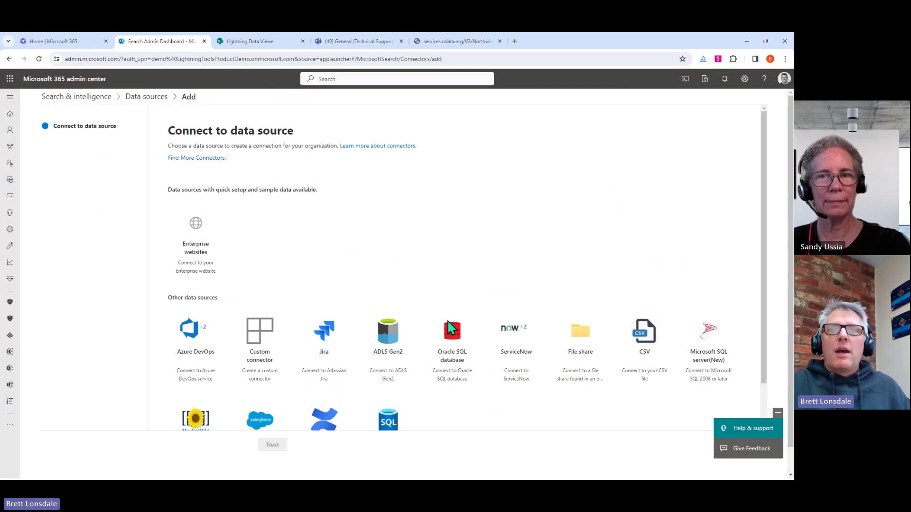
scroll(448, 318, "down", 1)
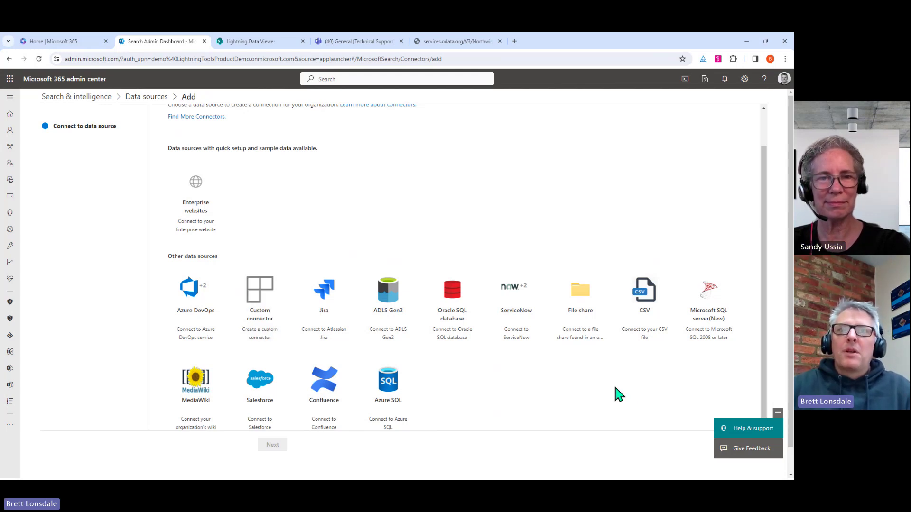
scroll(534, 399, "down", 1)
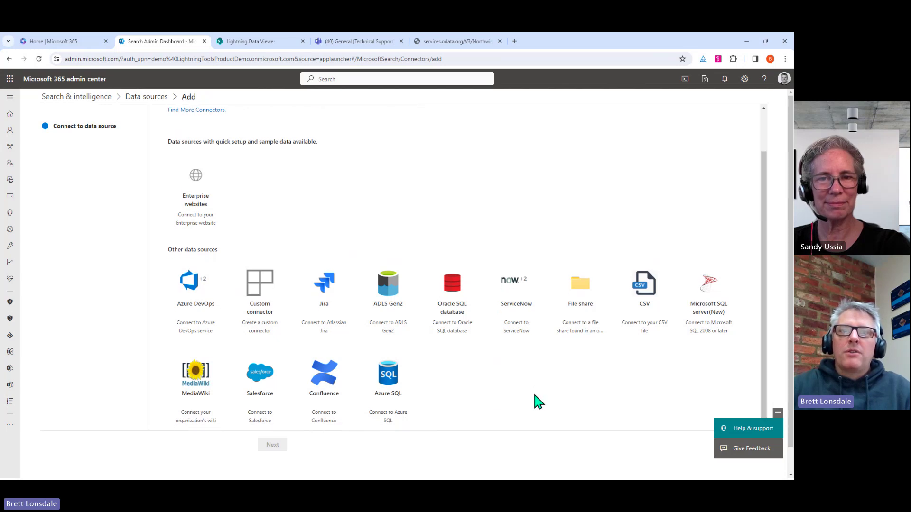
Begin an Azure SQL connection named AzureSqlConnector1, accept the indexing notice, then return to Data sources
left_click(398, 401)
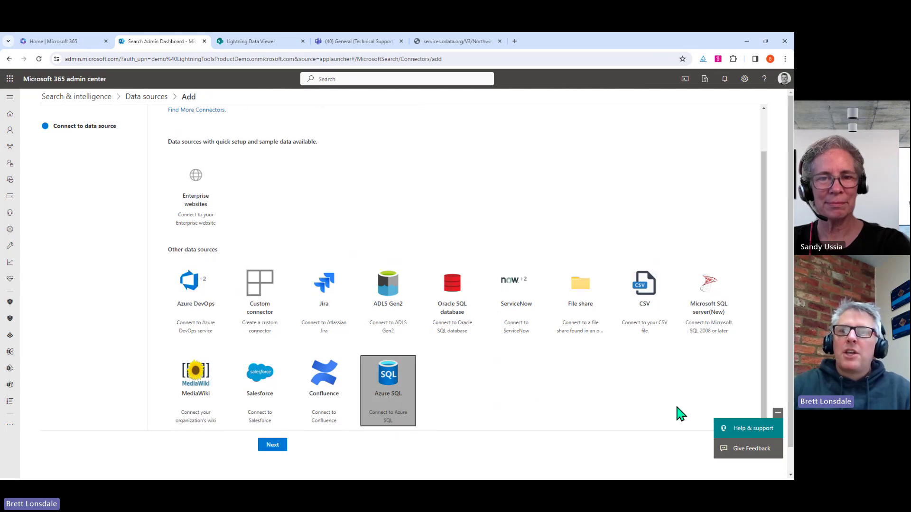
left_click(275, 449)
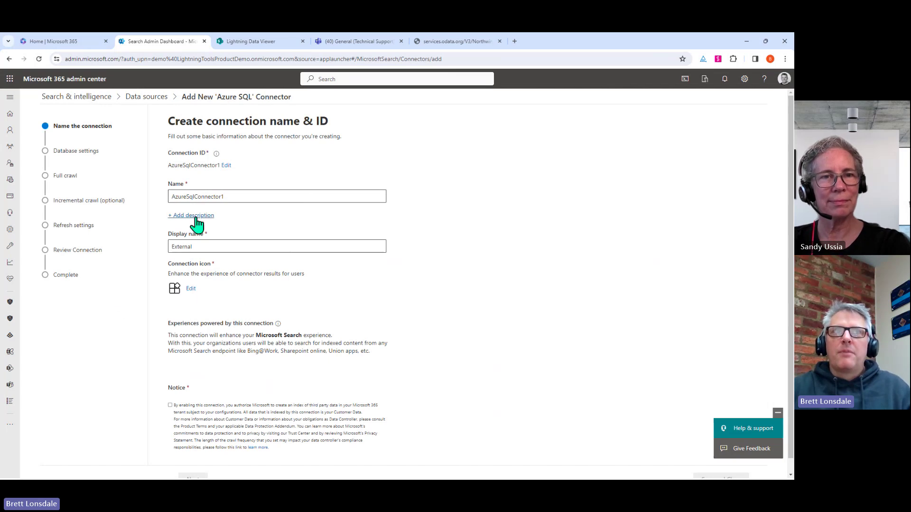
scroll(283, 265, "down", 1)
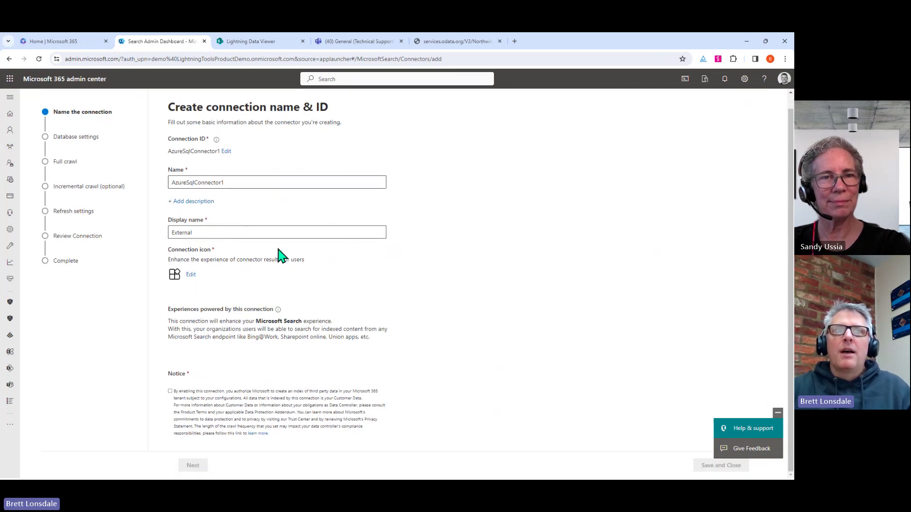
left_click(170, 392)
left_click(193, 465)
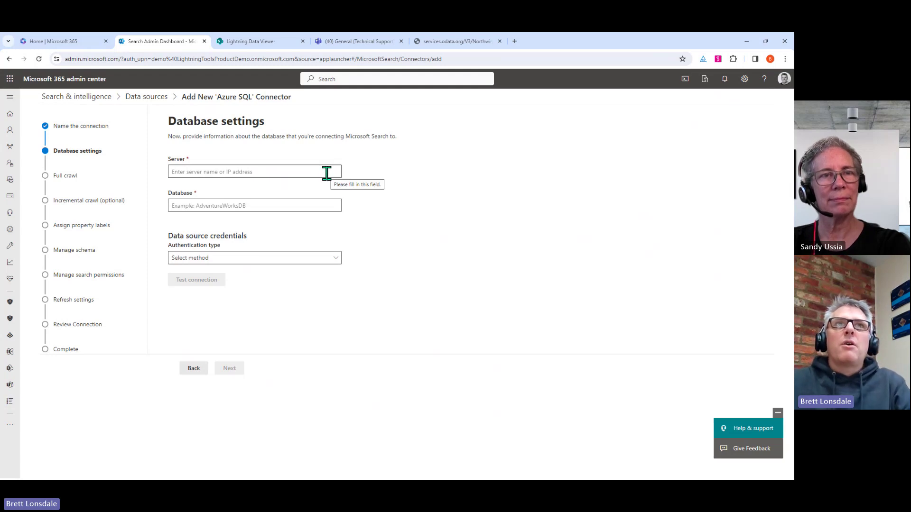
left_click(152, 96)
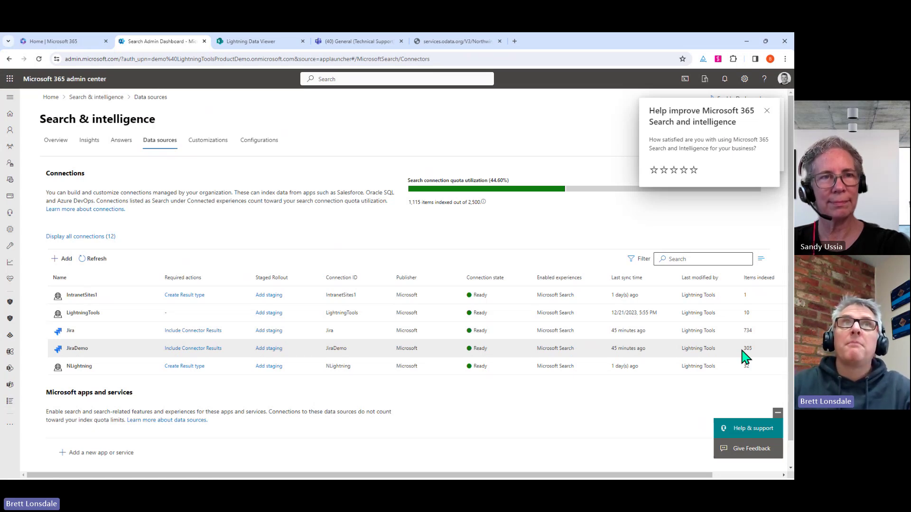
Edit the Lightning Data Viewer page and add a Lightning Data Viewer web part to the empty section for configuration
left_click(249, 43)
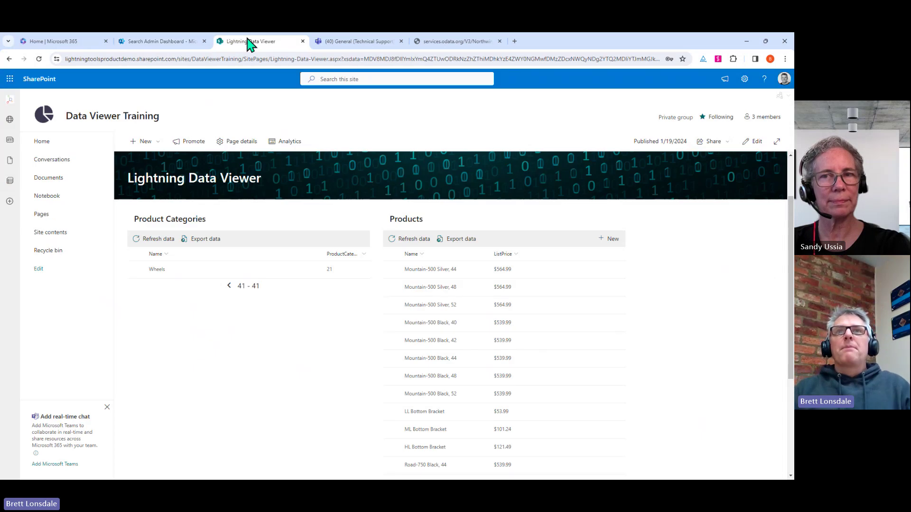
scroll(364, 285, "down", 3)
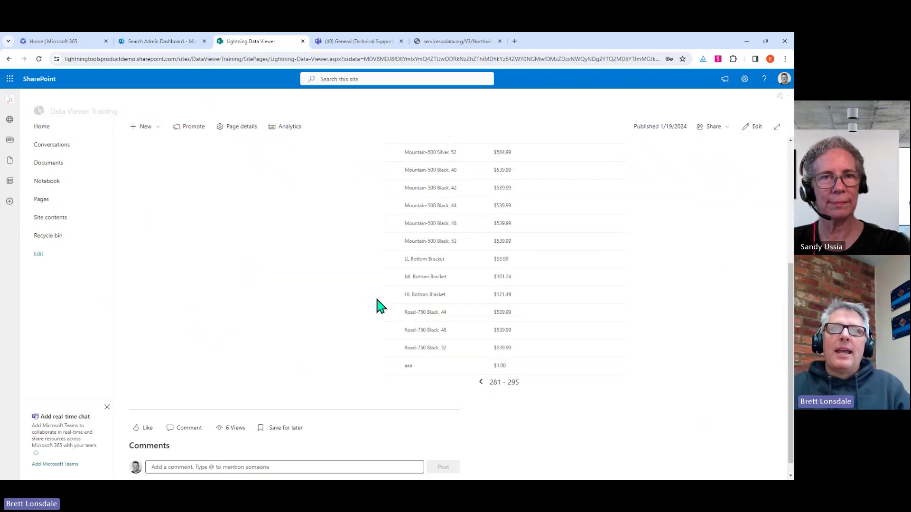
left_click(753, 127)
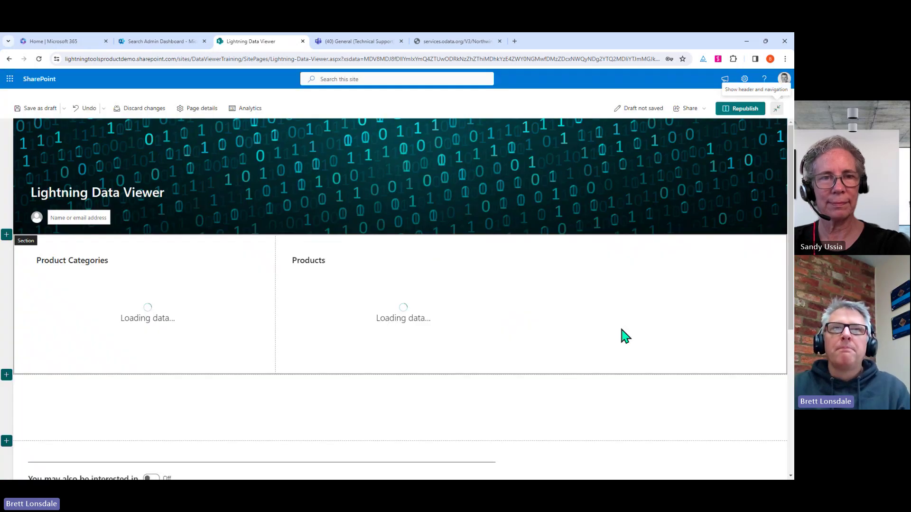
scroll(612, 348, "down", 3)
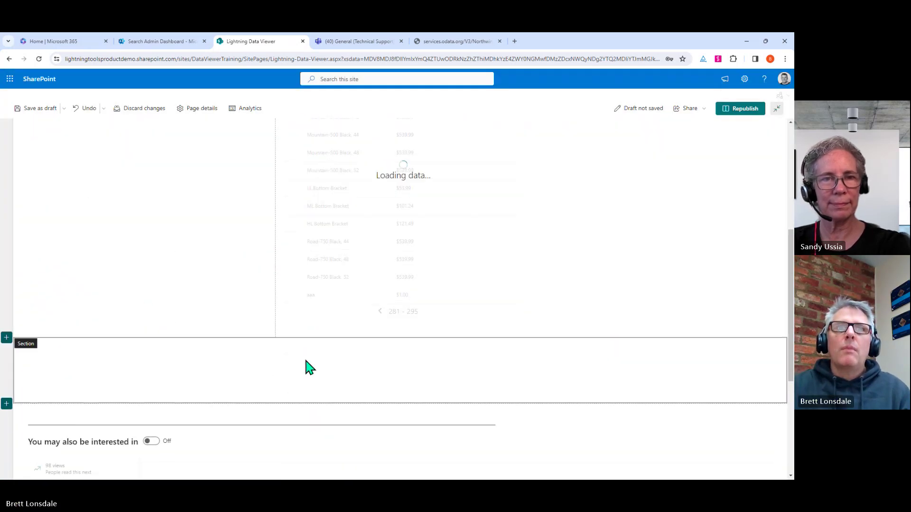
left_click(275, 361)
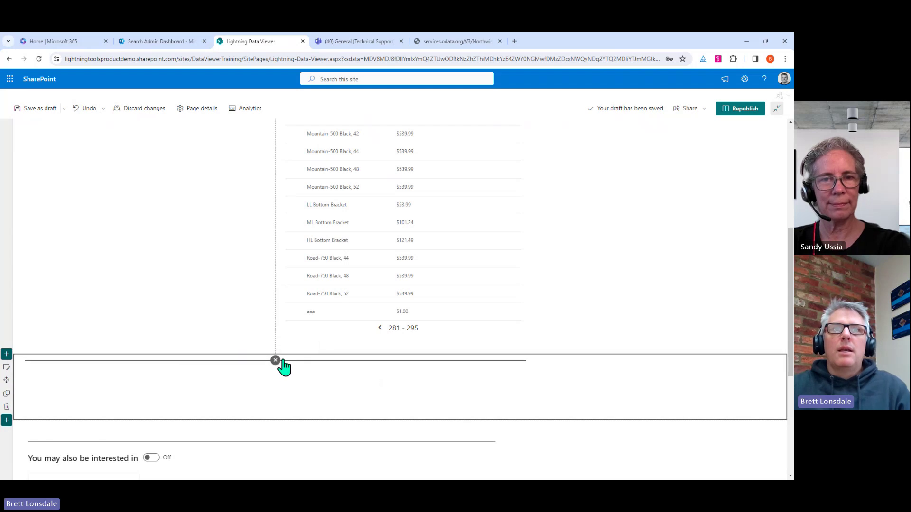
left_click(243, 285)
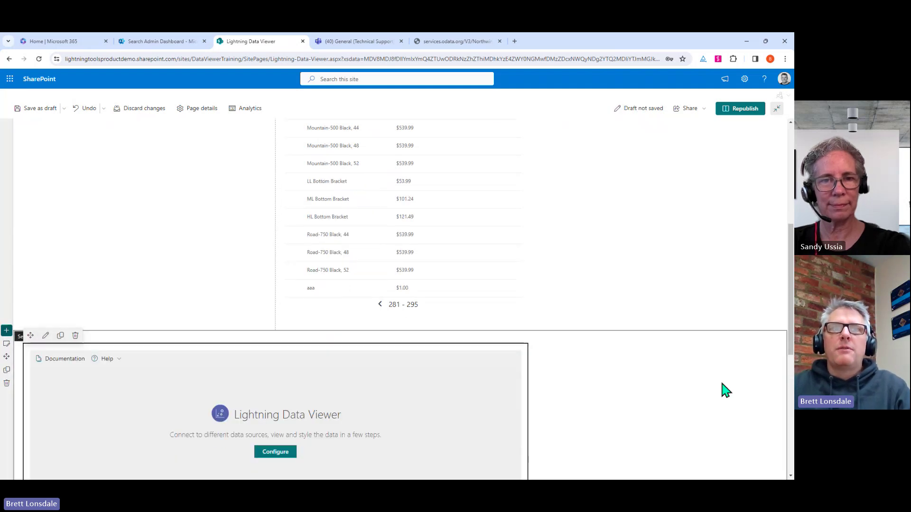
scroll(315, 379, "down", 2)
left_click(276, 353)
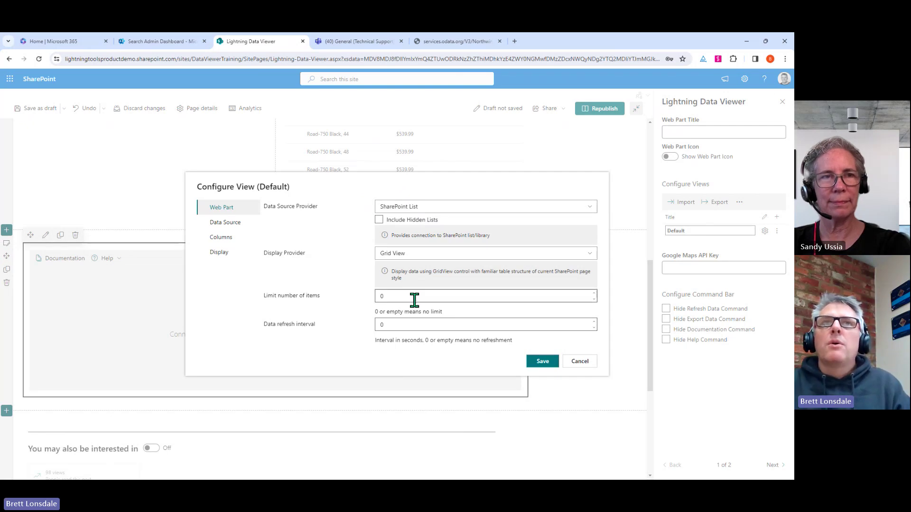
Set Data Source Provider to Microsoft Graph Connectors and Display Provider to Grid View
left_click(477, 208)
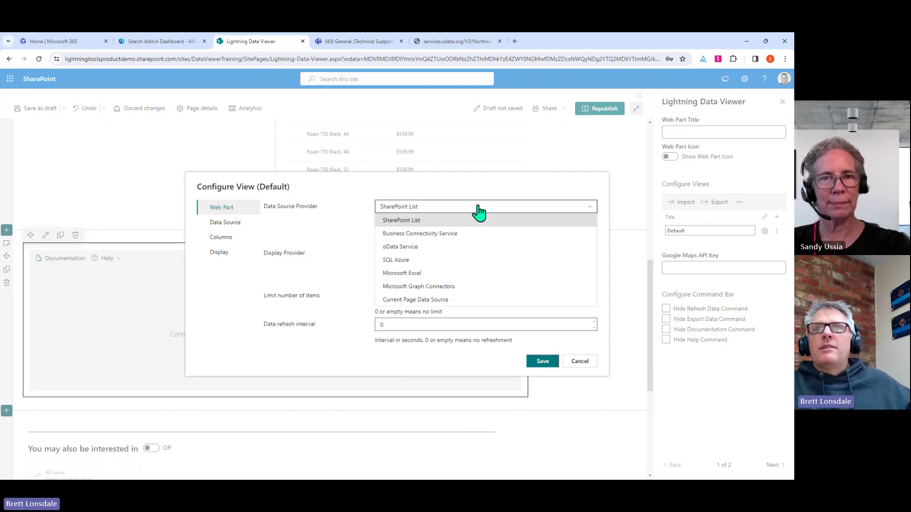
left_click(476, 287)
left_click(419, 248)
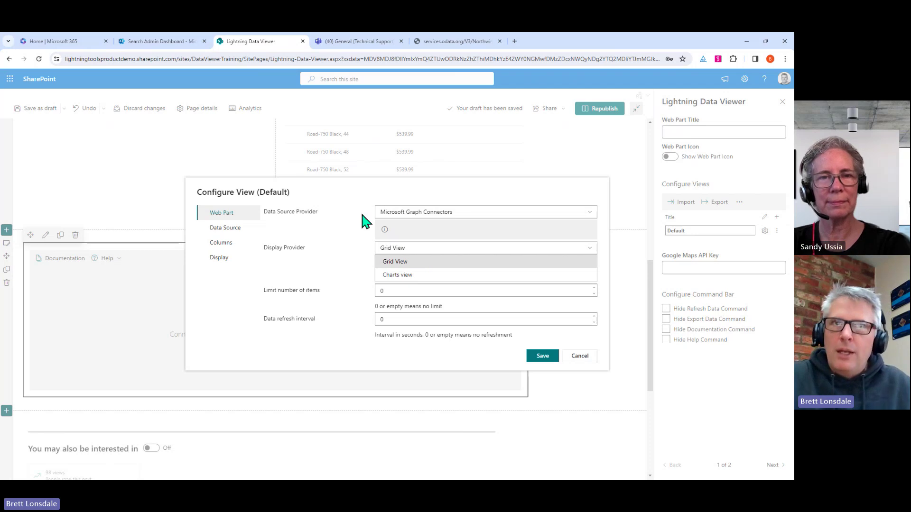
left_click(426, 262)
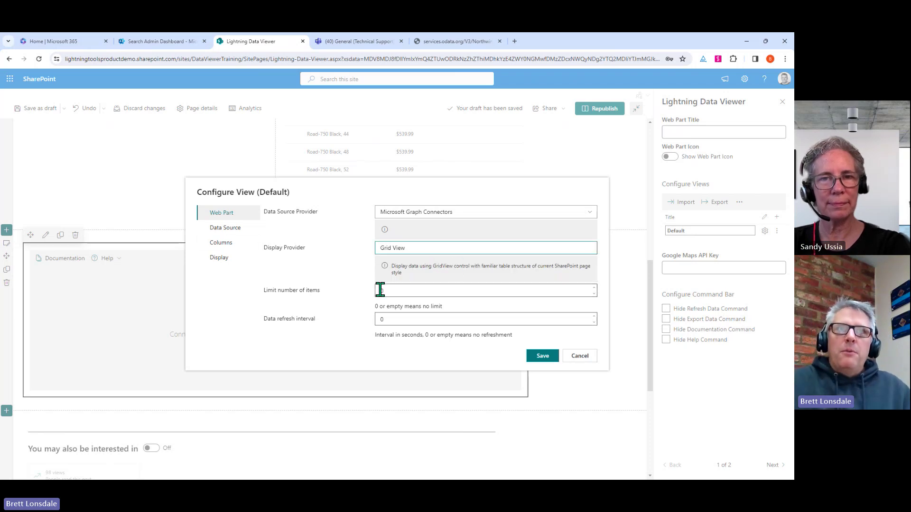
left_click(226, 228)
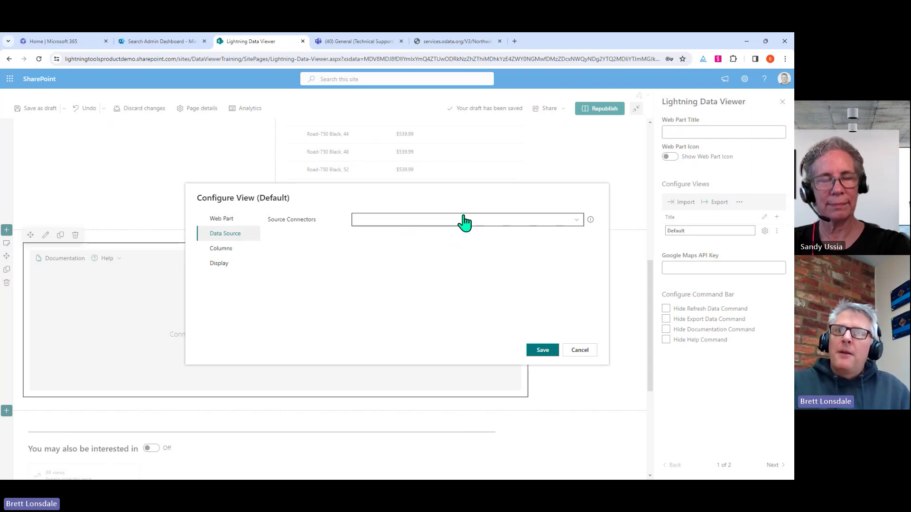
Choose JiraDemo as the source connector and list its available columns
left_click(567, 221)
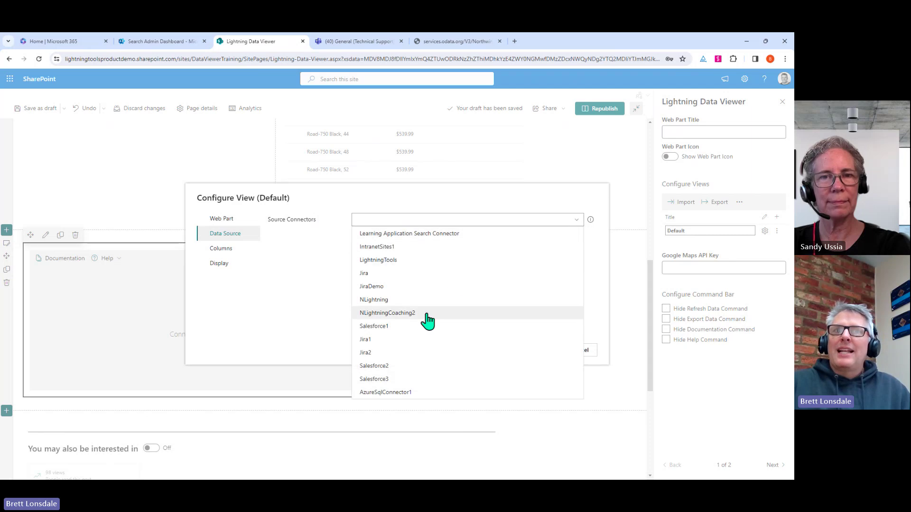
left_click(410, 288)
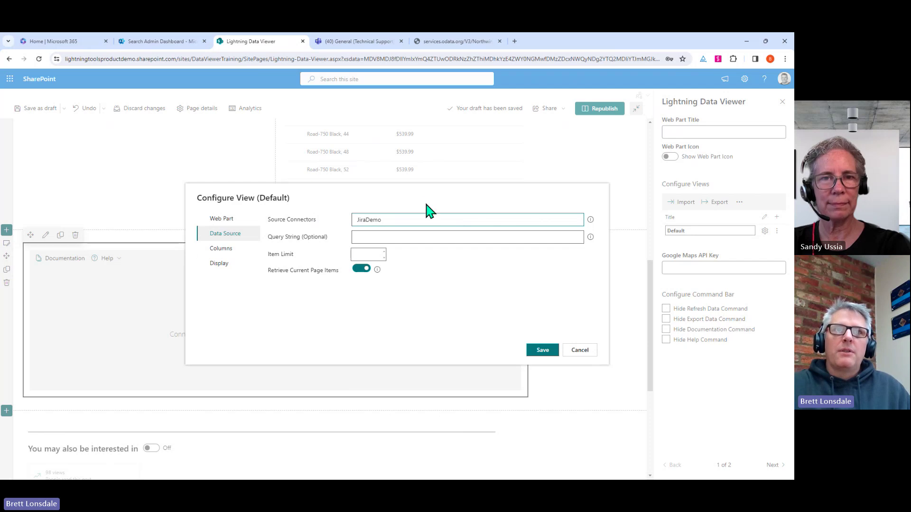
left_click(213, 248)
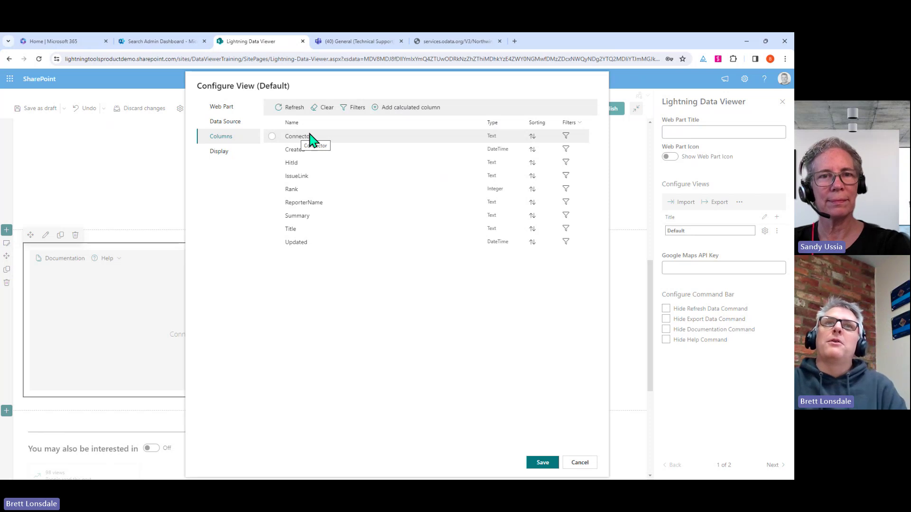
Select Title, ReporterName, Rank, Updated and Created columns, placing Title below Connector and Created after ReporterName
left_click(271, 228)
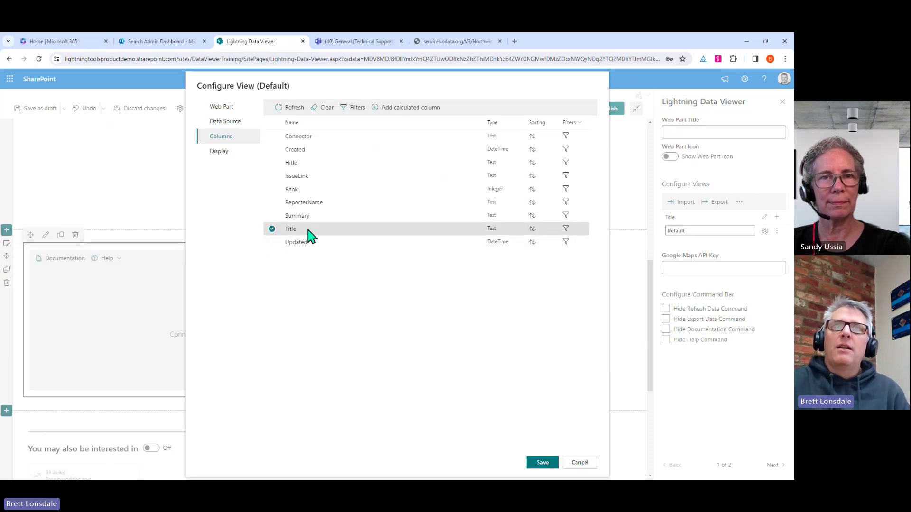
left_click_drag(309, 235, 315, 151)
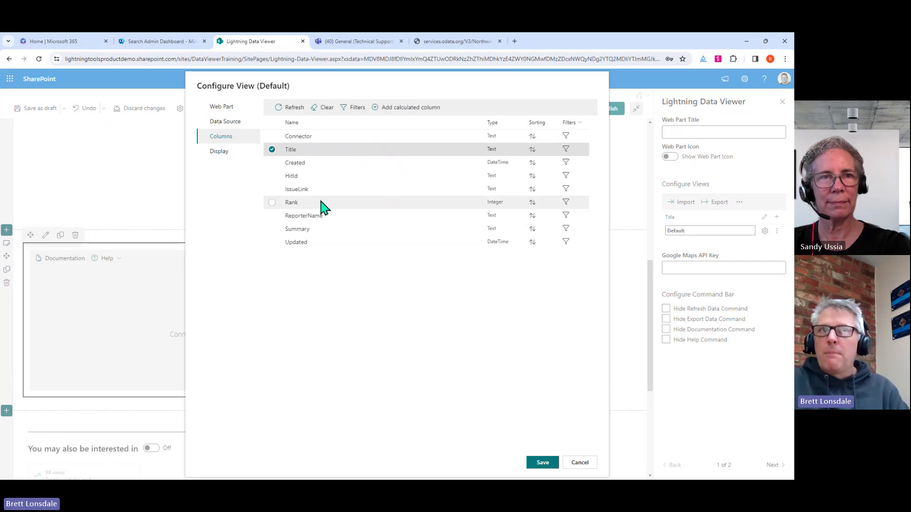
left_click(274, 219)
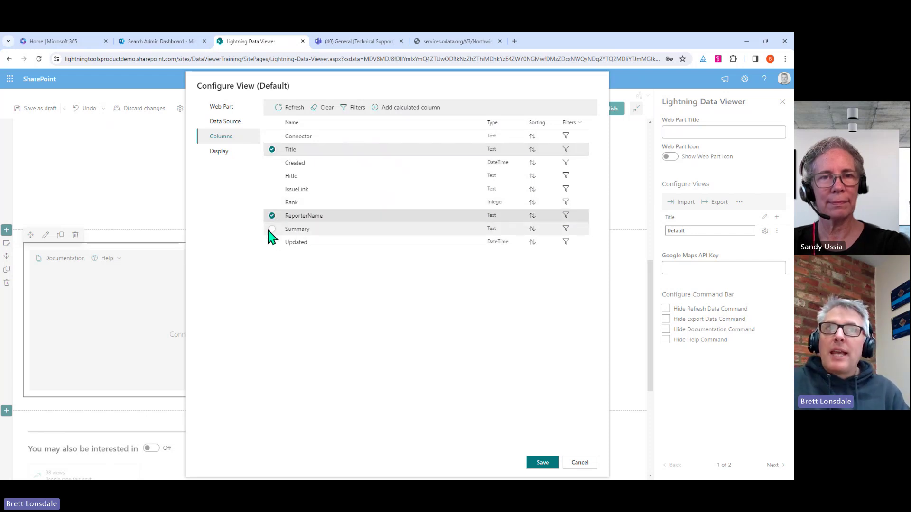
left_click(272, 203)
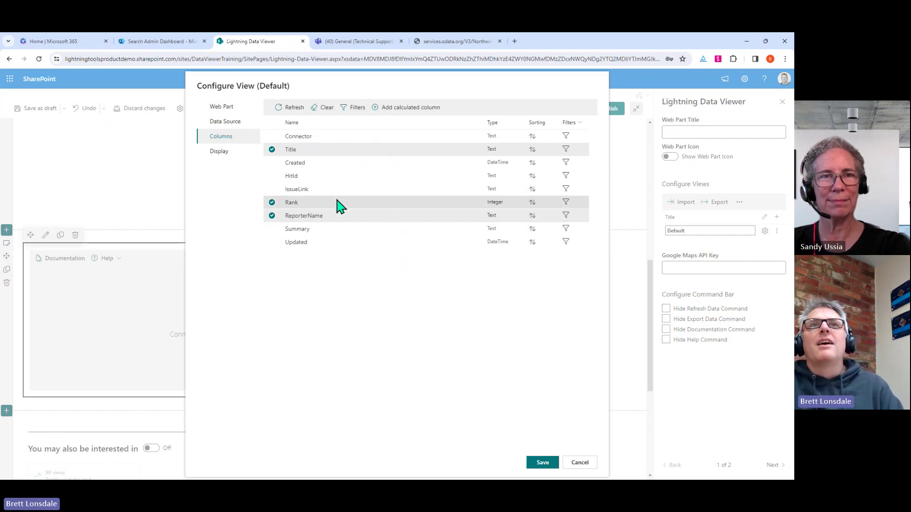
left_click(271, 242)
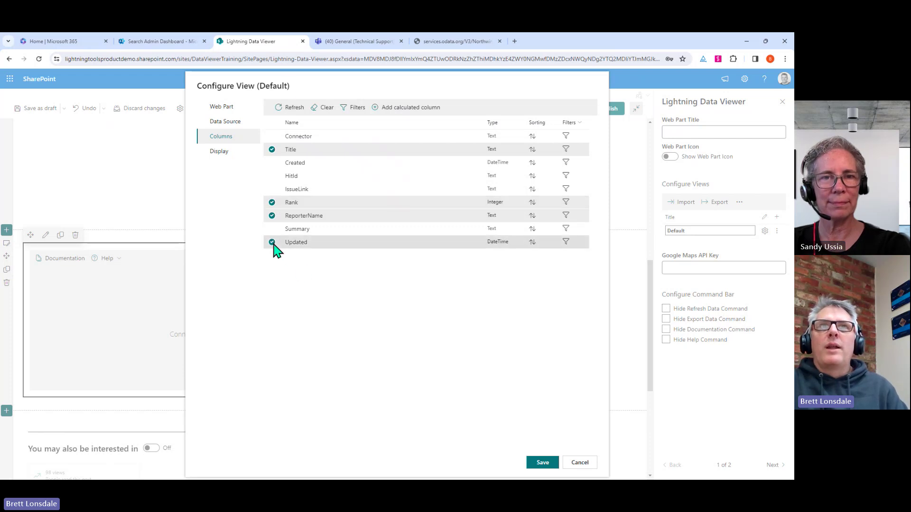
left_click(272, 163)
left_click_drag(329, 165, 335, 237)
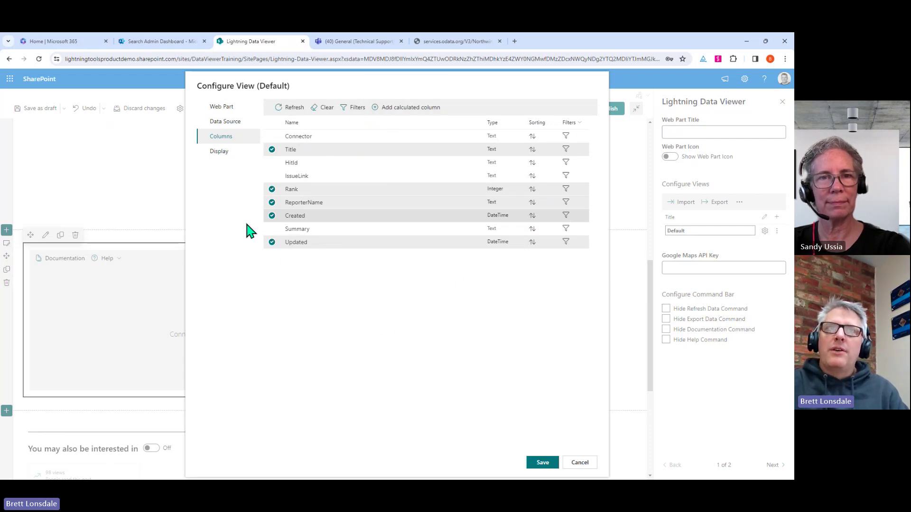
left_click(219, 154)
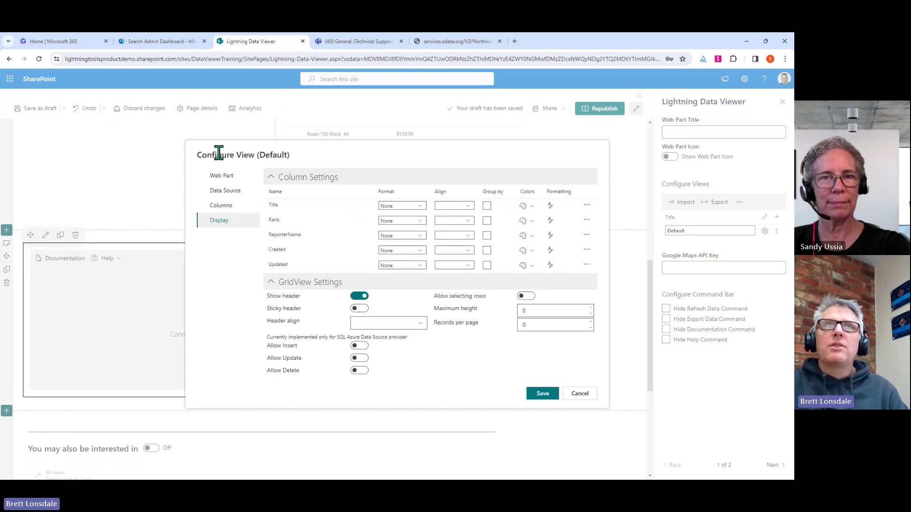
Format the Created and Updated columns as Short Date
left_click(419, 206)
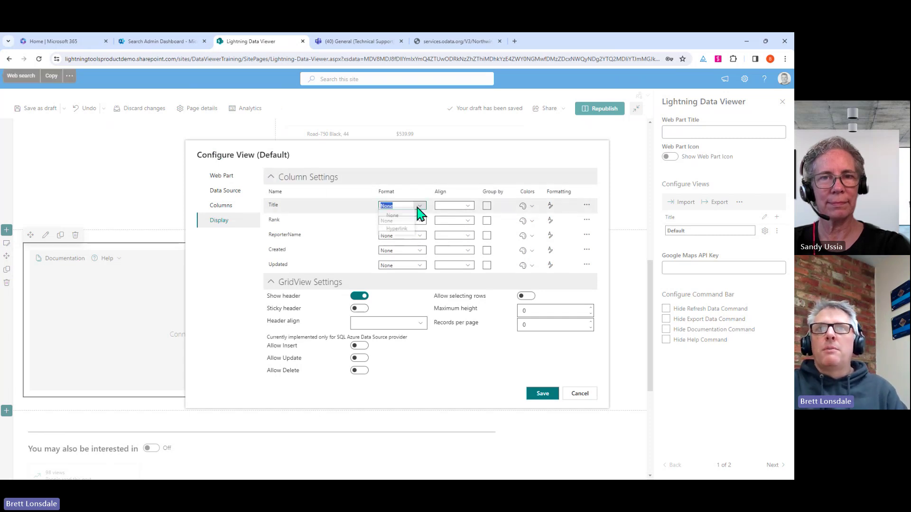
left_click(420, 251)
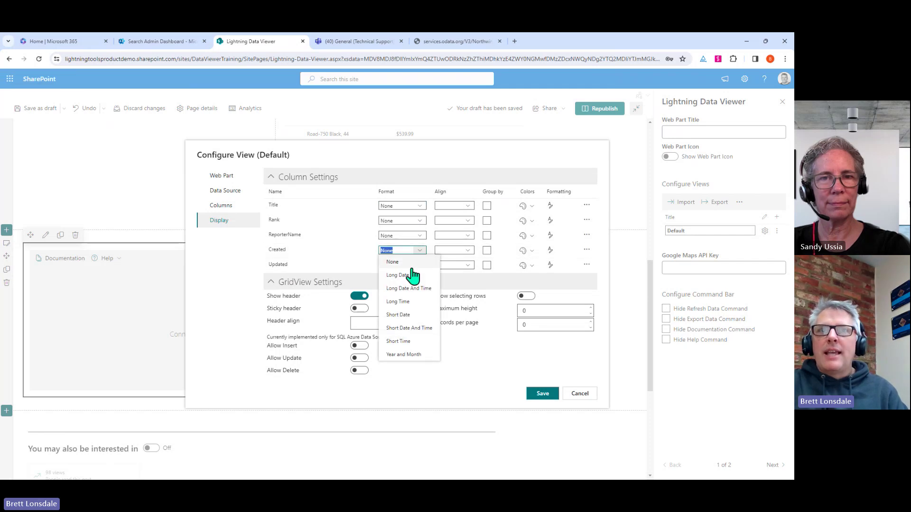
left_click(409, 318)
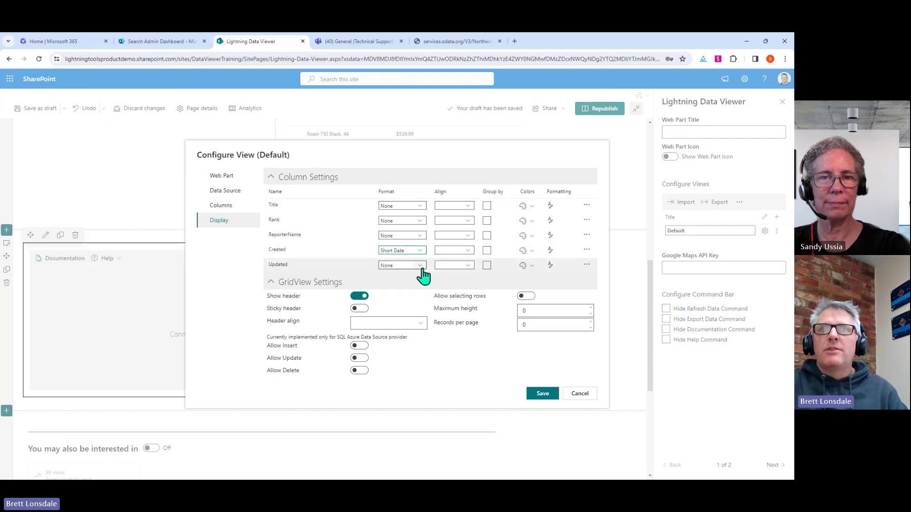
left_click(420, 265)
left_click(404, 329)
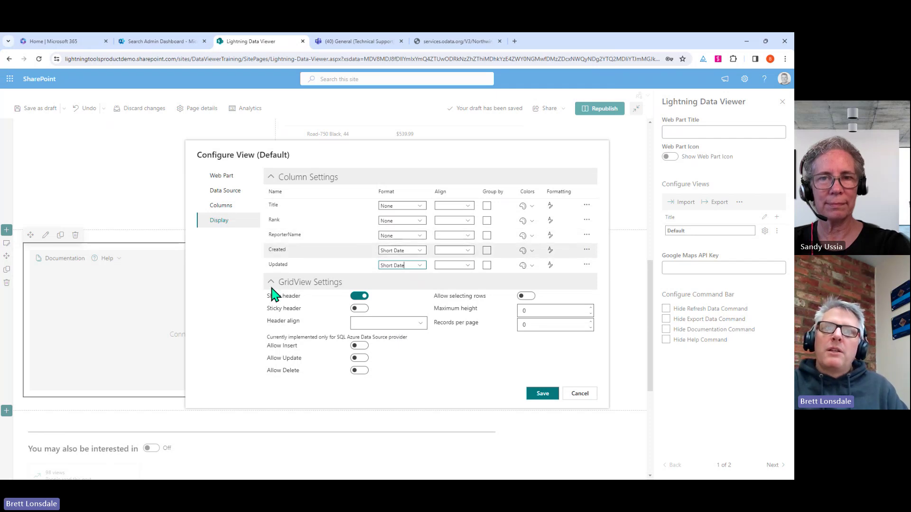
Turn on the sticky header and set records per page to 30
left_click(361, 309)
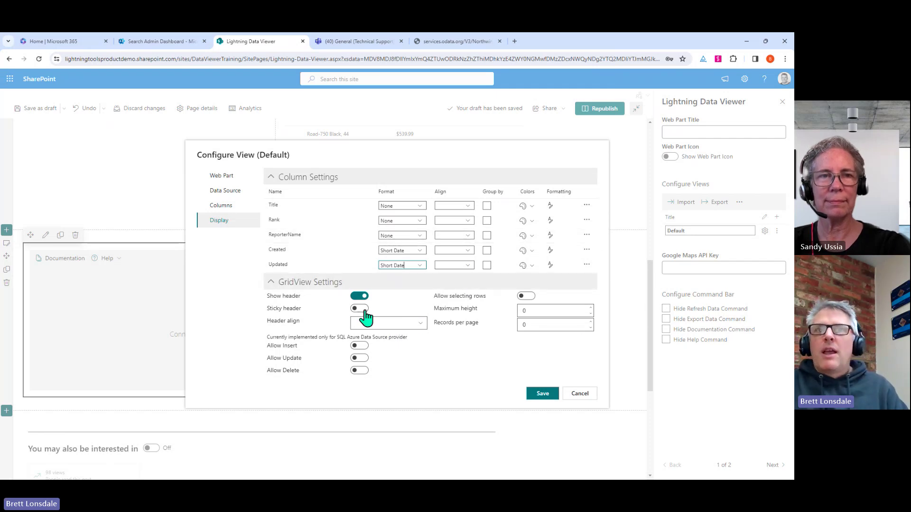
left_click(542, 327)
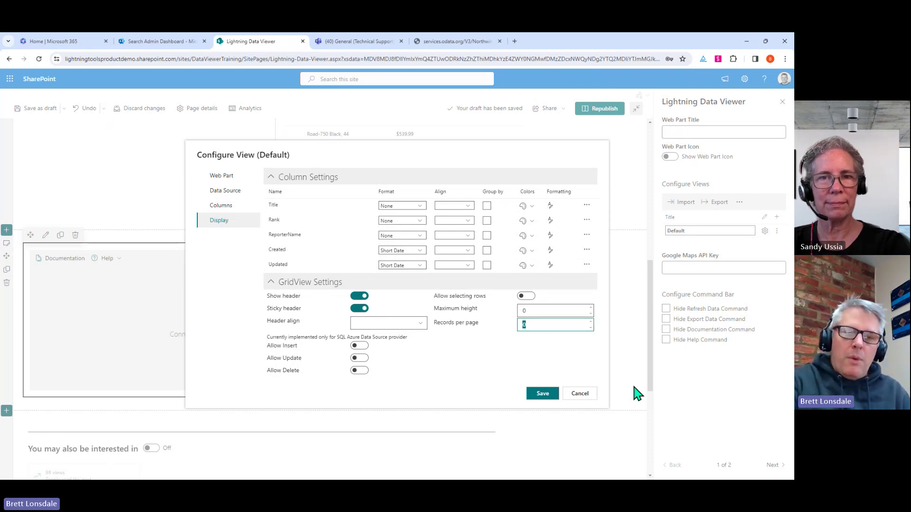
type("30")
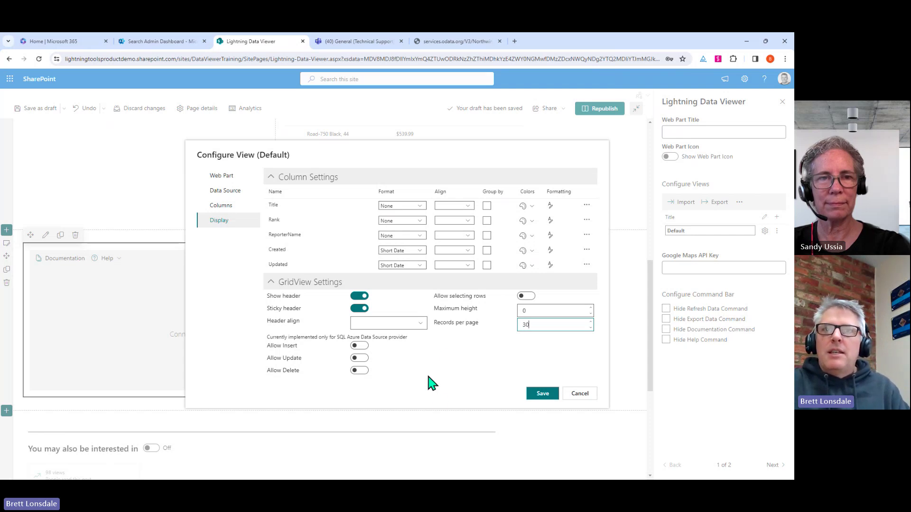
Save the view configuration and group the JIRA issues grid by ReporterName
left_click(544, 395)
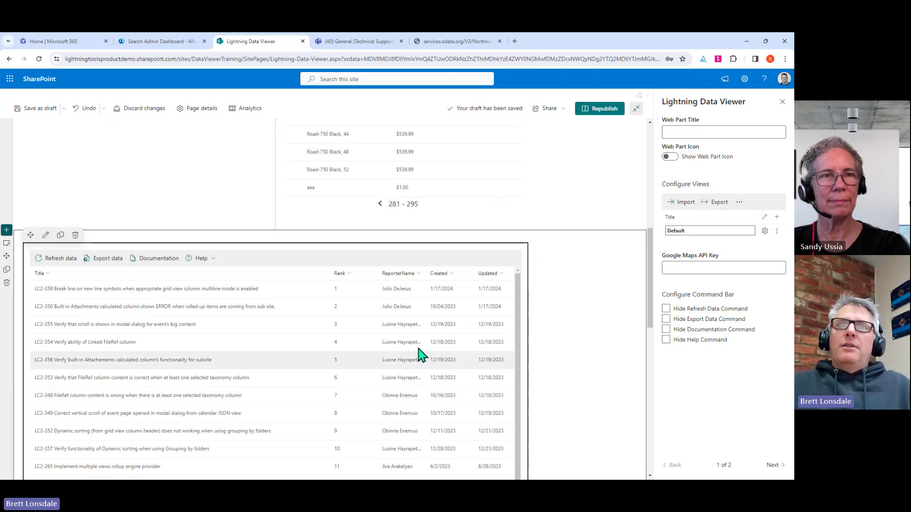
left_click(418, 274)
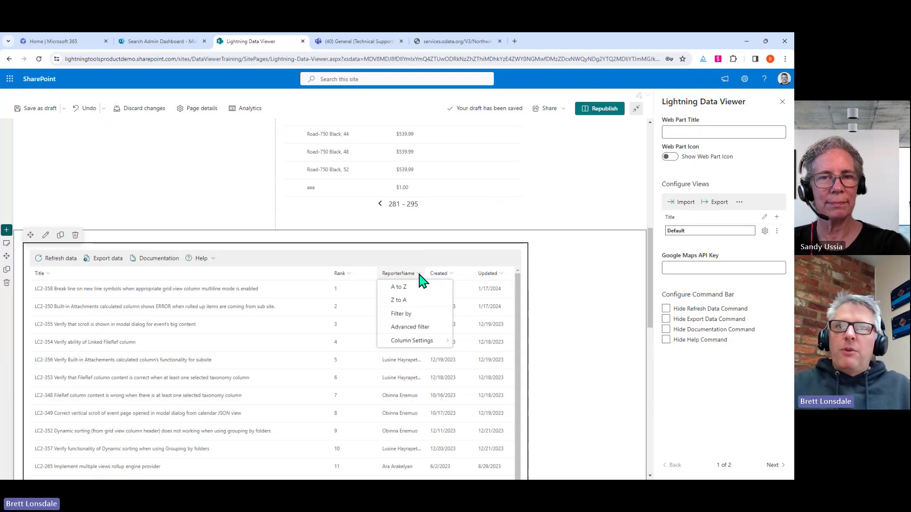
mouse_move(429, 349)
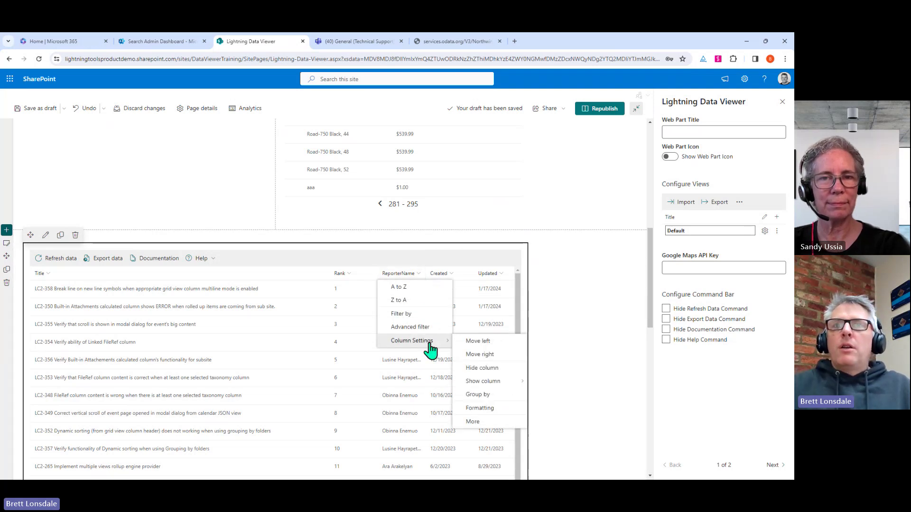
left_click(473, 395)
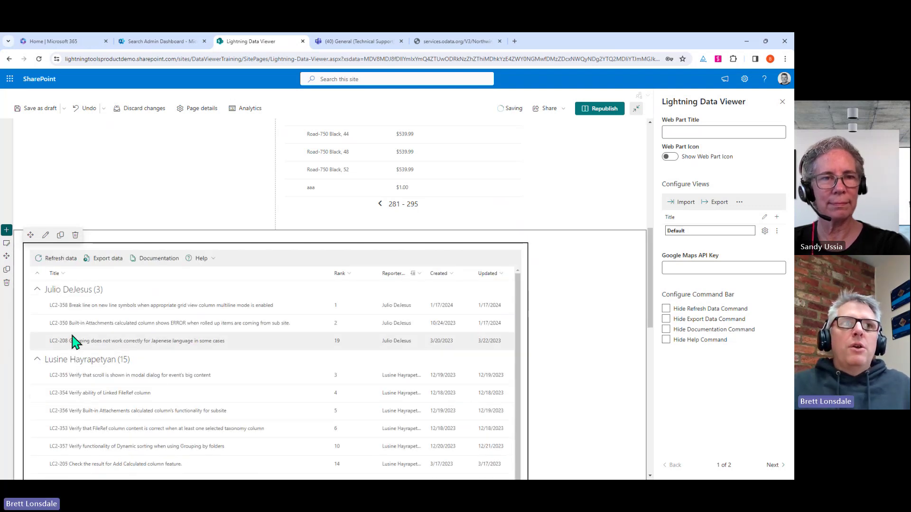
scroll(118, 340, "down", 10)
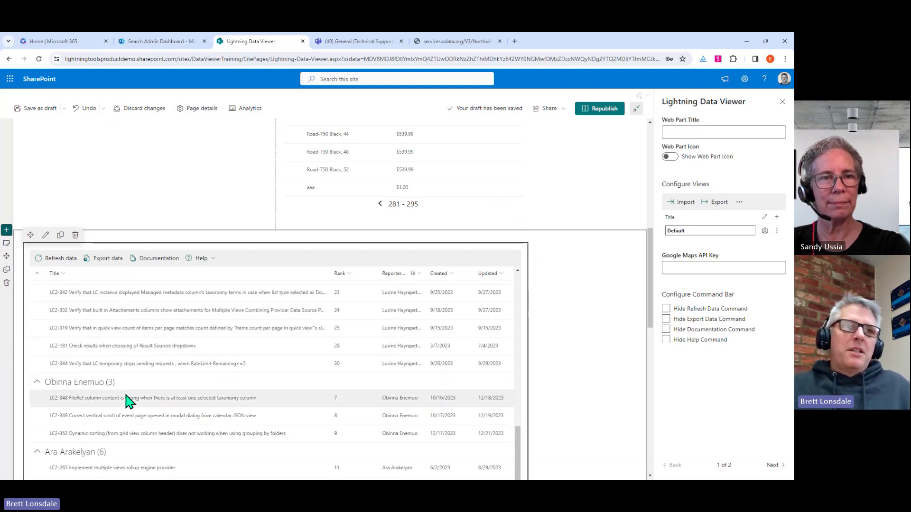
scroll(130, 403, "up", 5)
scroll(228, 409, "up", 8)
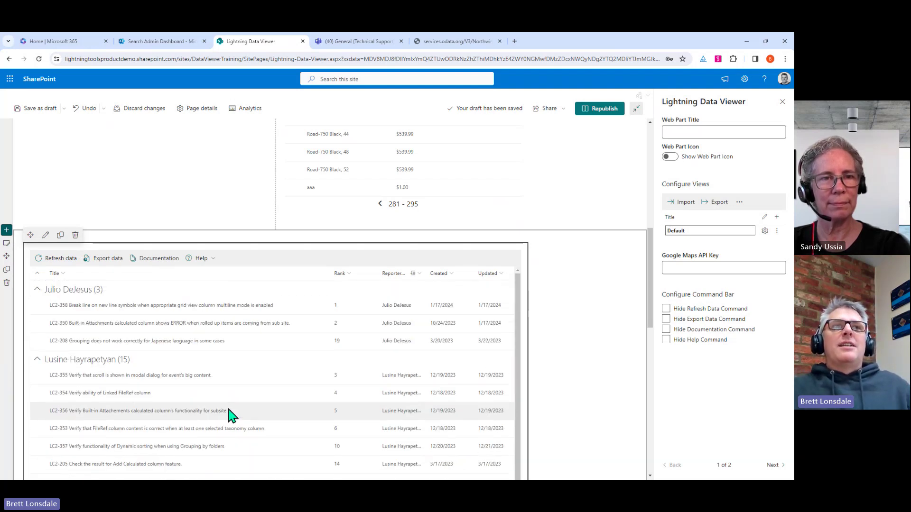
scroll(231, 415, "down", 5)
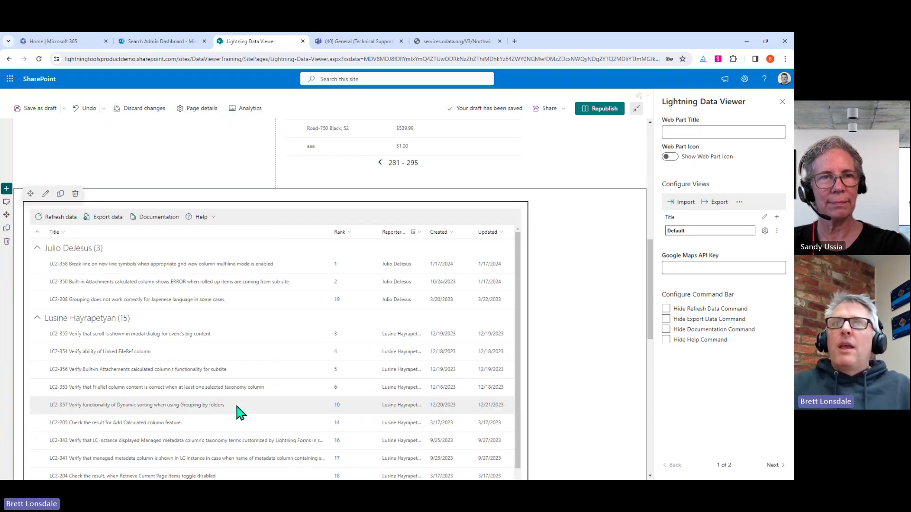
Create a conditional formatting rule on Updated: Updated greater than today's date, value 1
left_click(443, 232)
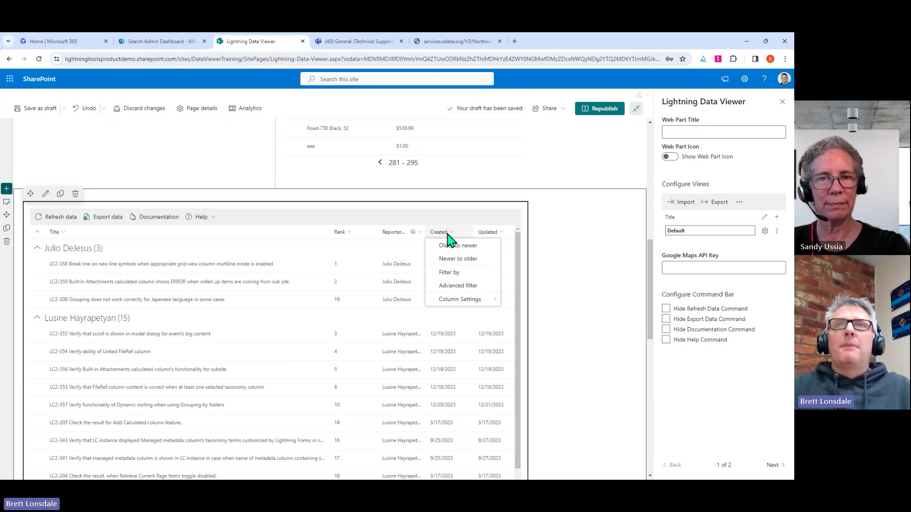
mouse_move(463, 300)
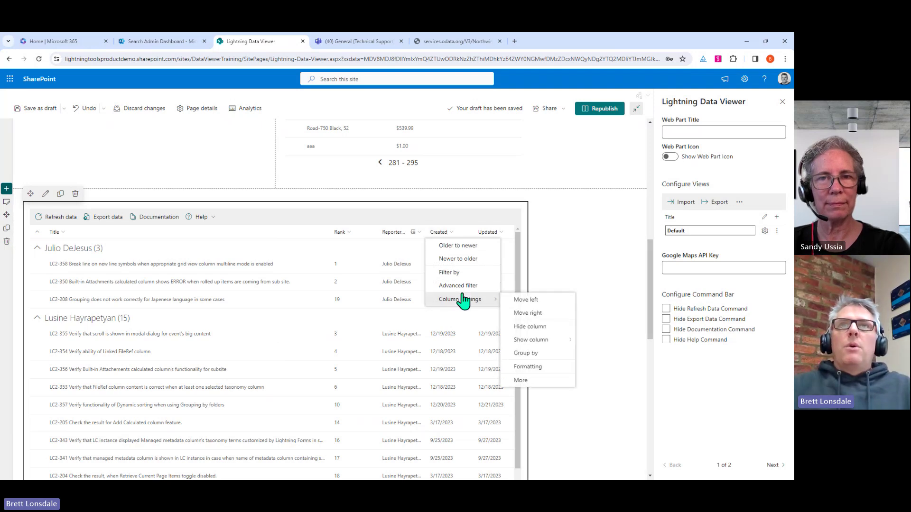
left_click(494, 232)
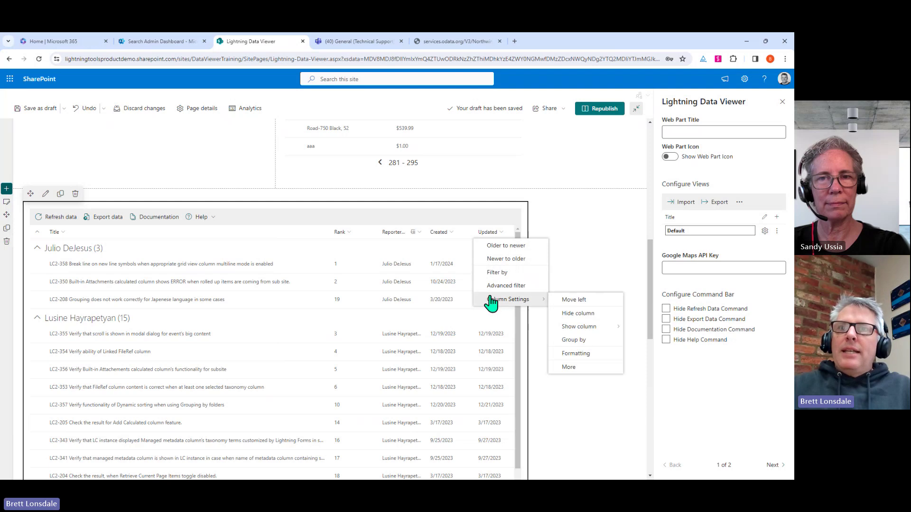
left_click(575, 353)
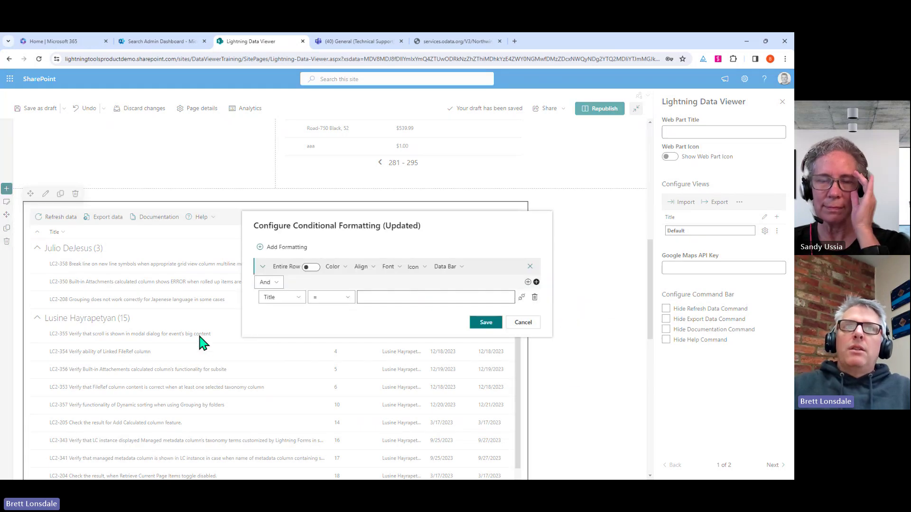
left_click(285, 298)
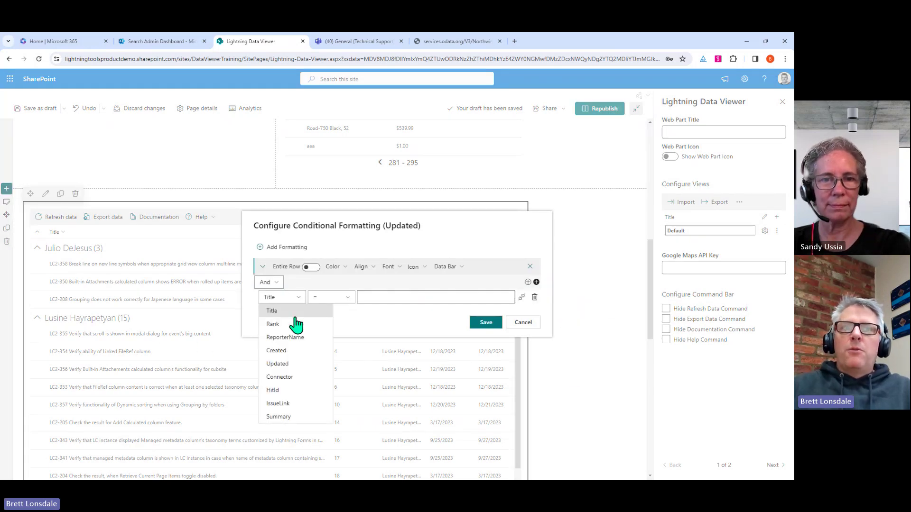
left_click(284, 364)
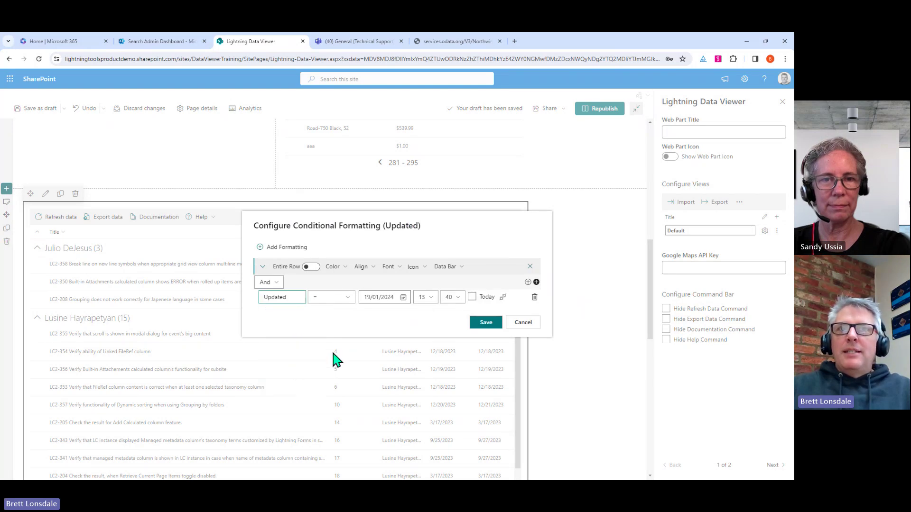
left_click(341, 307)
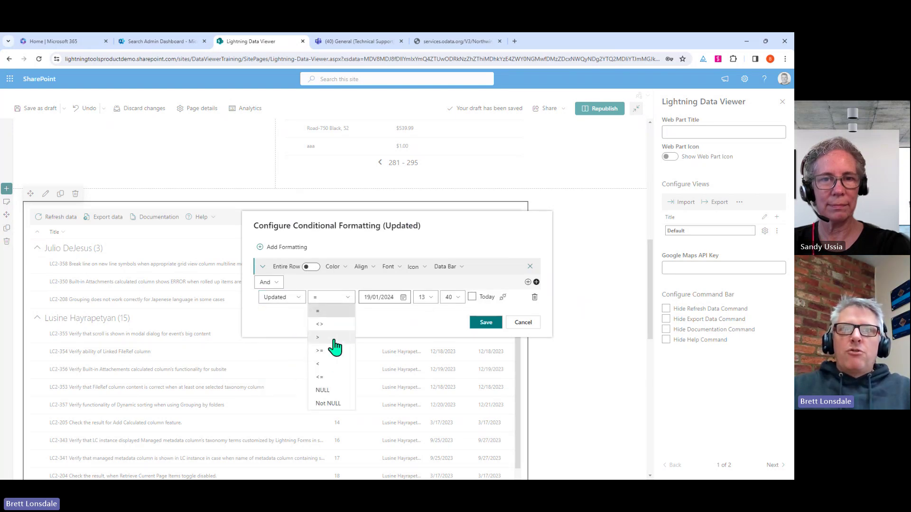
left_click(336, 347)
left_click(472, 296)
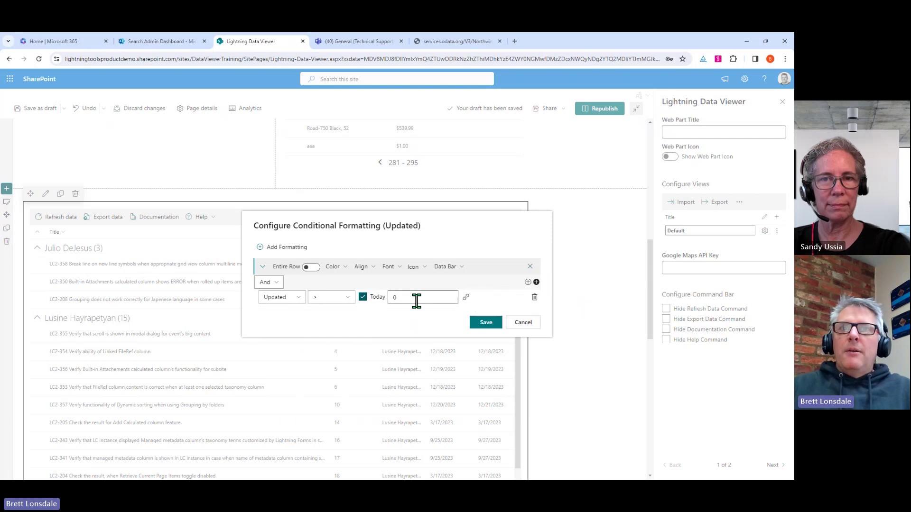
type("1")
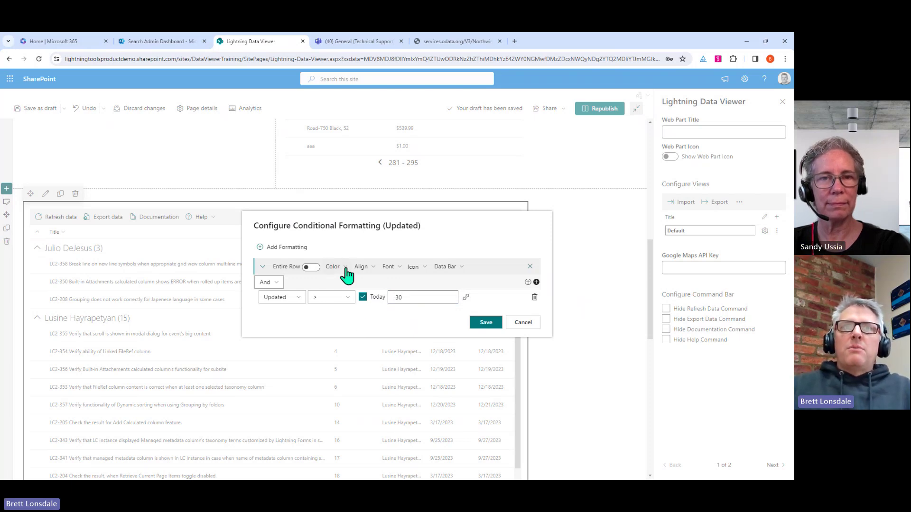
Flag matching rows with an icon in the theme colour and save the conditional formatting
left_click(421, 268)
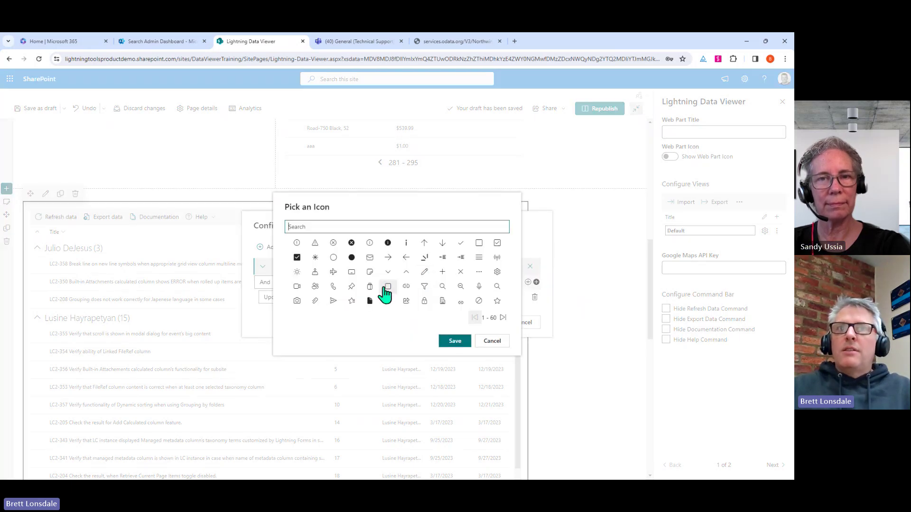
left_click(424, 258)
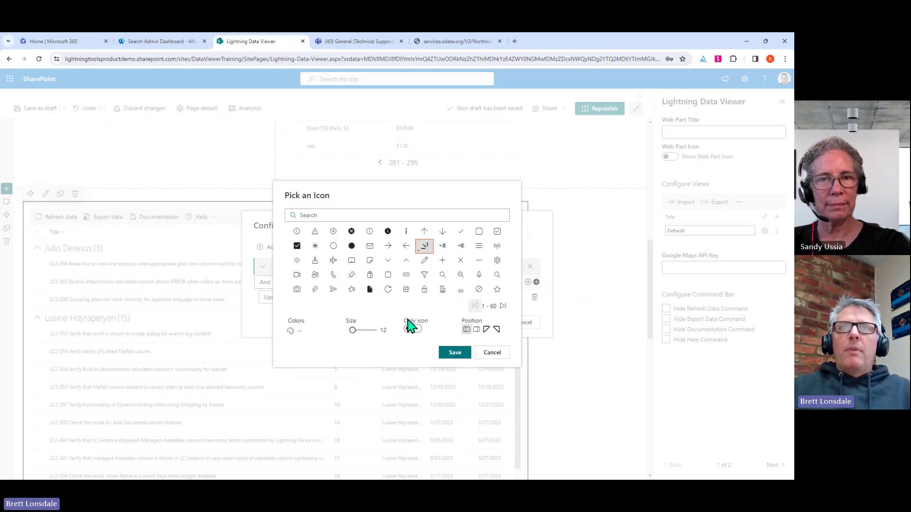
left_click(294, 331)
mouse_move(318, 347)
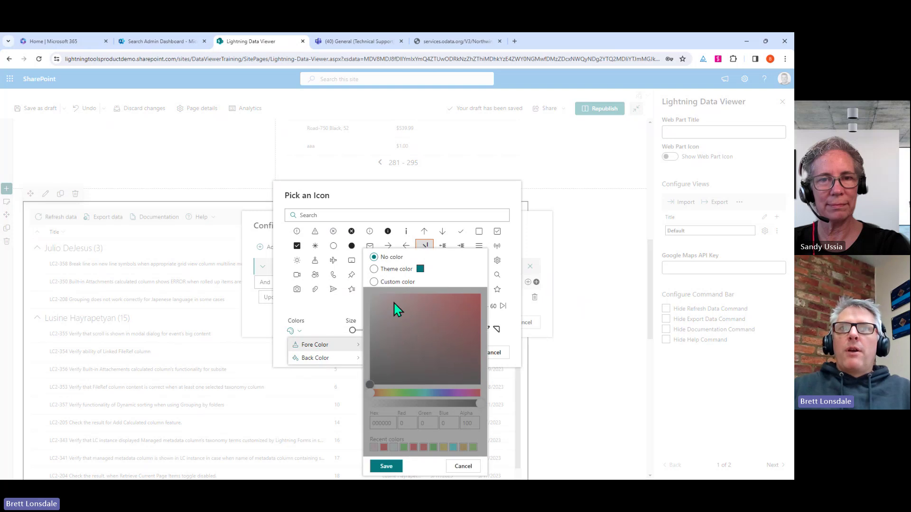
left_click(373, 269)
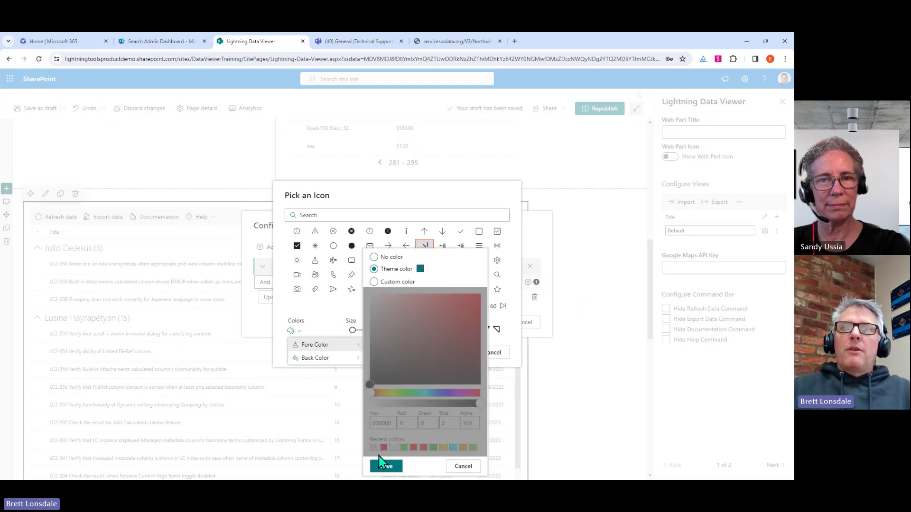
left_click(387, 466)
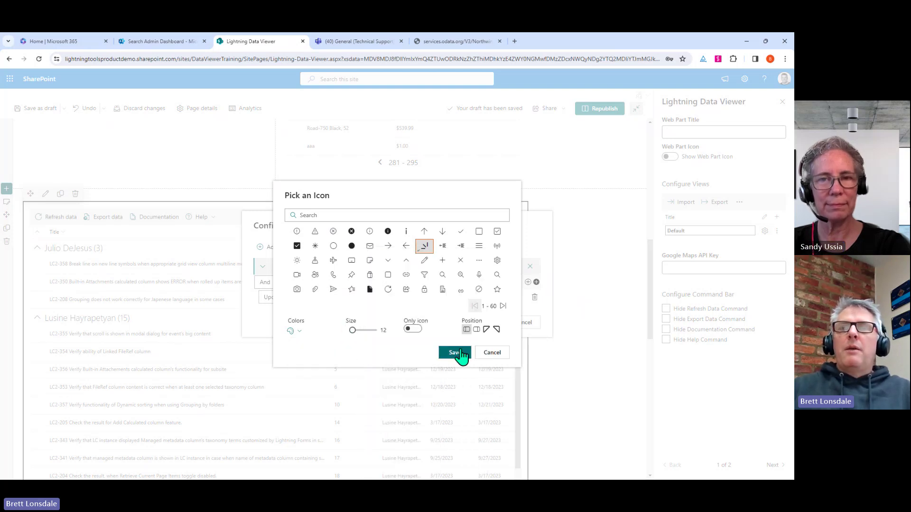
left_click(456, 353)
left_click(481, 328)
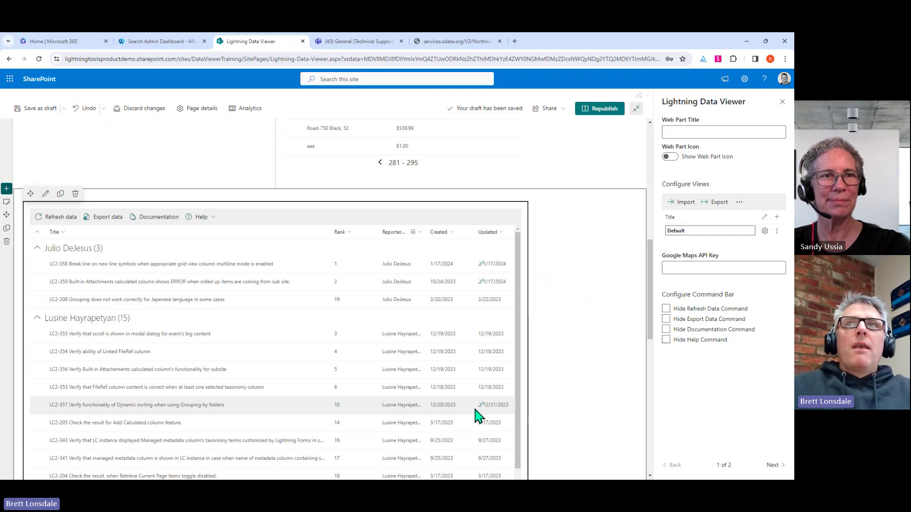
Rename the Default view to 'JIRA Issues', then duplicate it and rename the copy 'JIRA by Chart'
double_click(685, 232)
type("JIRA")
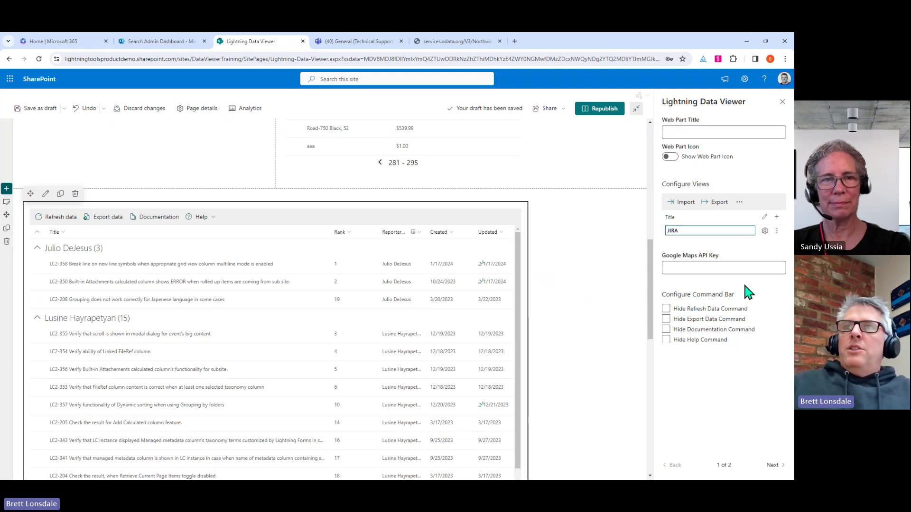
type(" Issues")
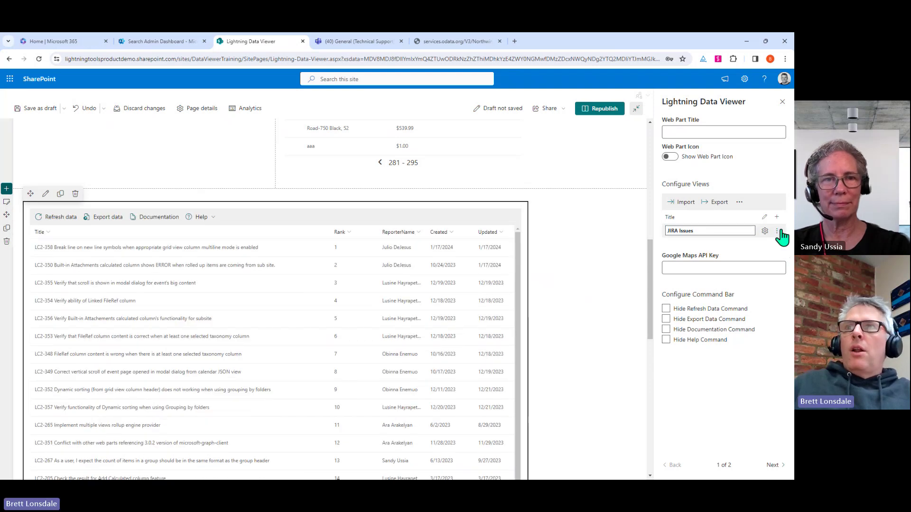
left_click(777, 232)
left_click(759, 257)
left_click(712, 244)
key("BackSpace")
key("BackSpace")
key("BackSpace")
key("BackSpace")
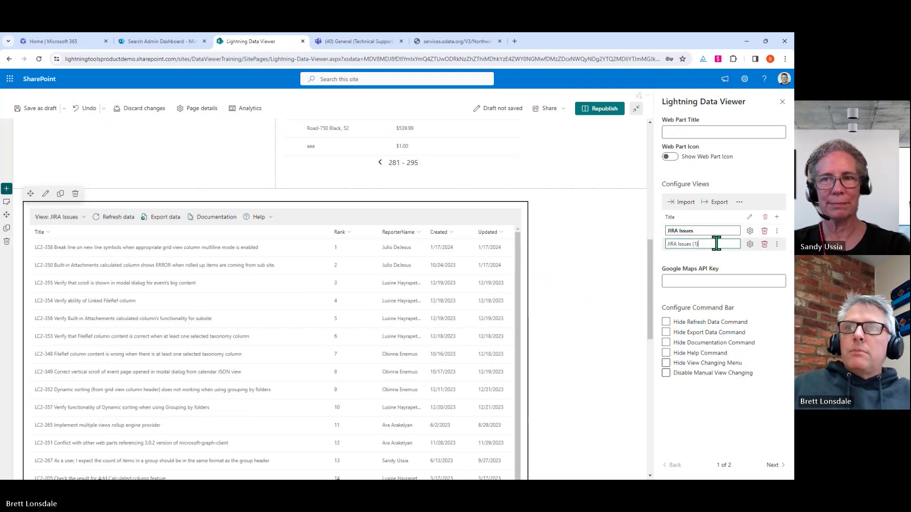
key("BackSpace")
key("BackSpace")
key("BackSpace")
key("BackSpace")
key("BackSpace")
key("BackSpace")
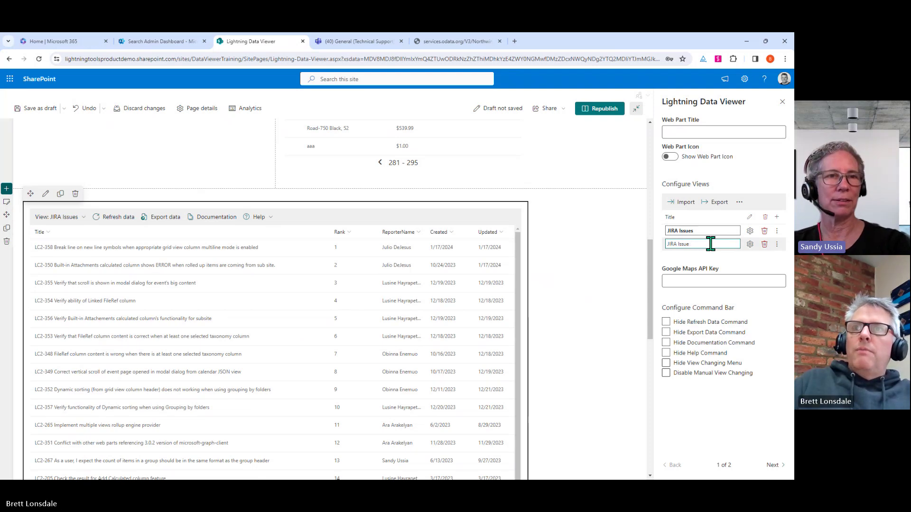
type("by Chart")
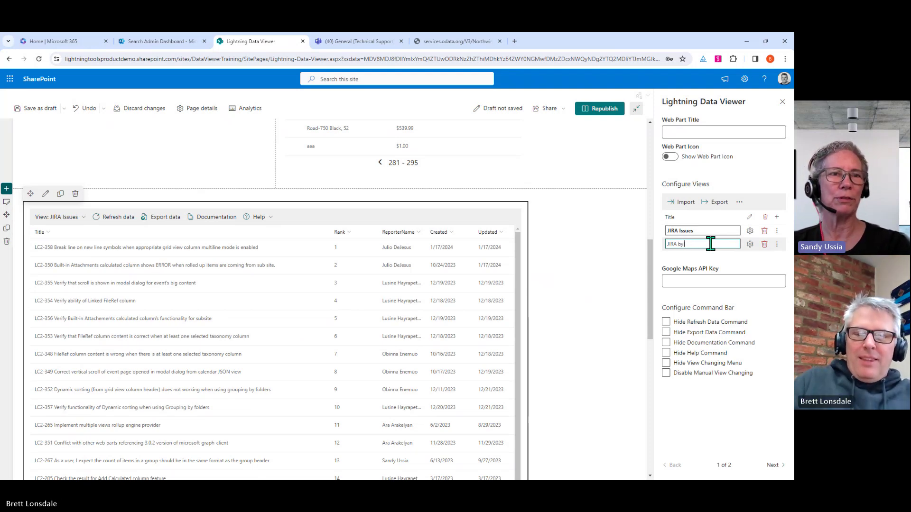
left_click(729, 258)
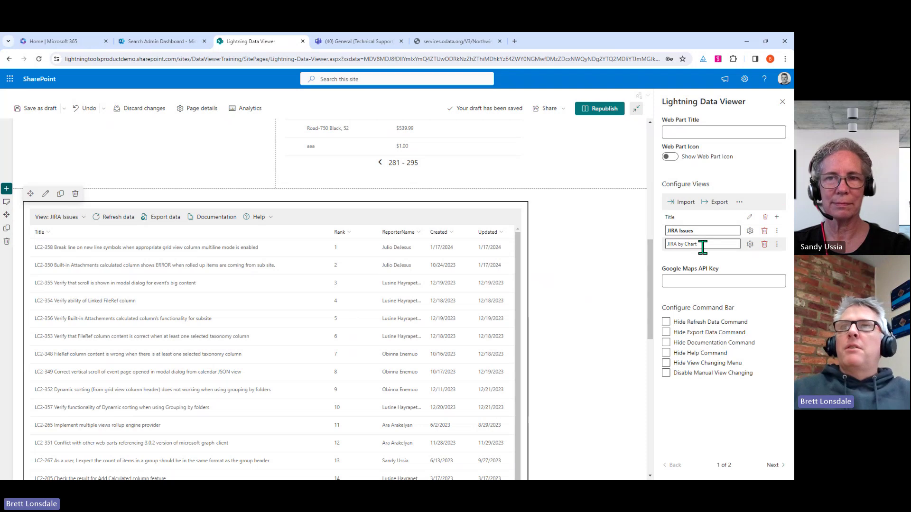
Switch the JIRA by Chart view's display provider to Charts view
left_click(749, 244)
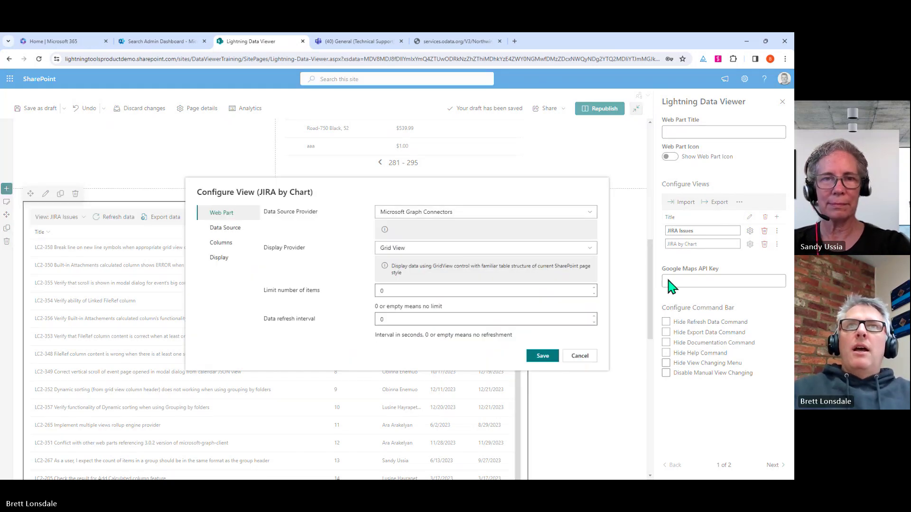
left_click(474, 249)
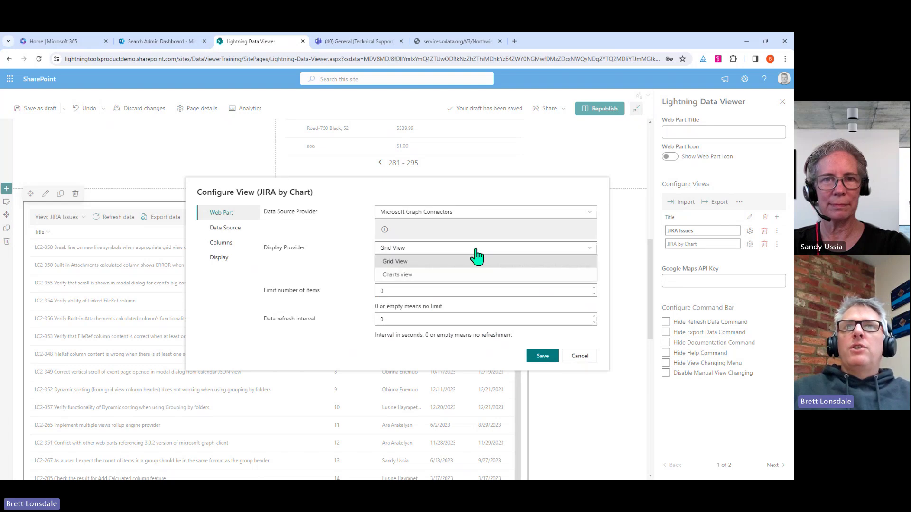
left_click(431, 272)
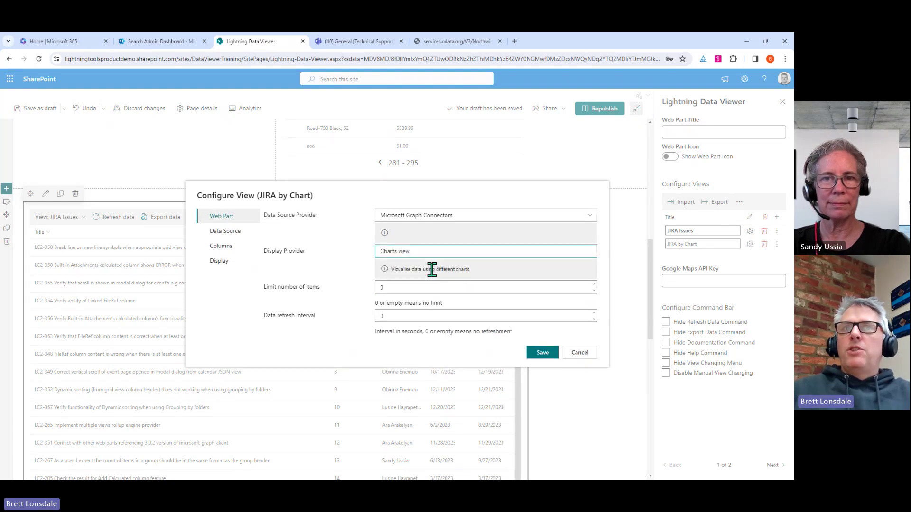
left_click(227, 233)
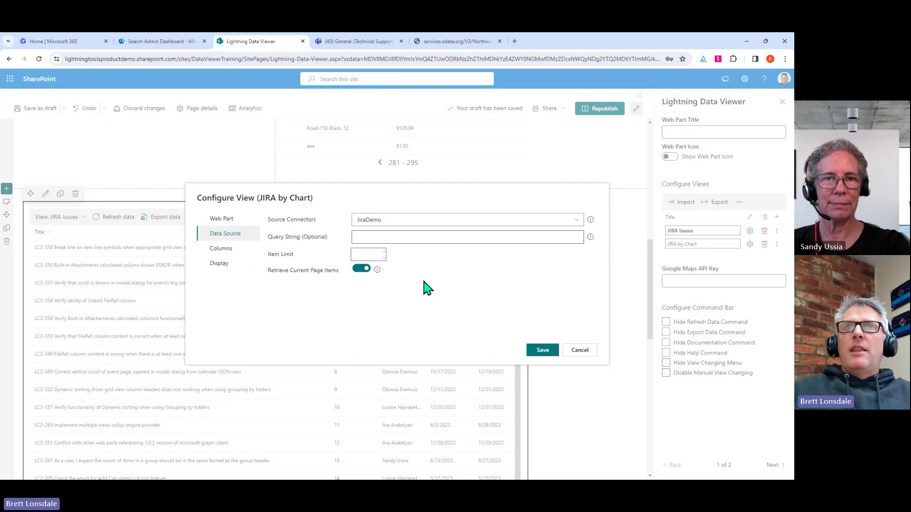
left_click(221, 250)
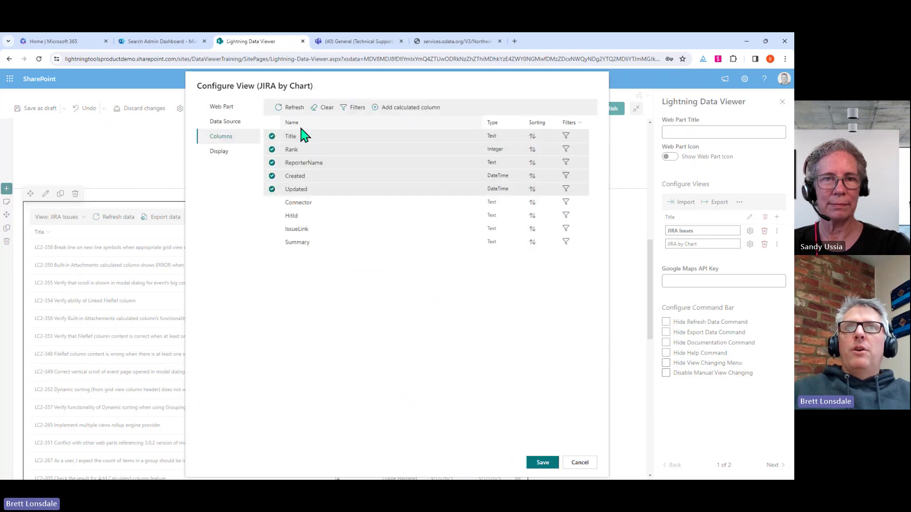
Plot the chart against the Created date, counting issues grouped by quarter
left_click(236, 153)
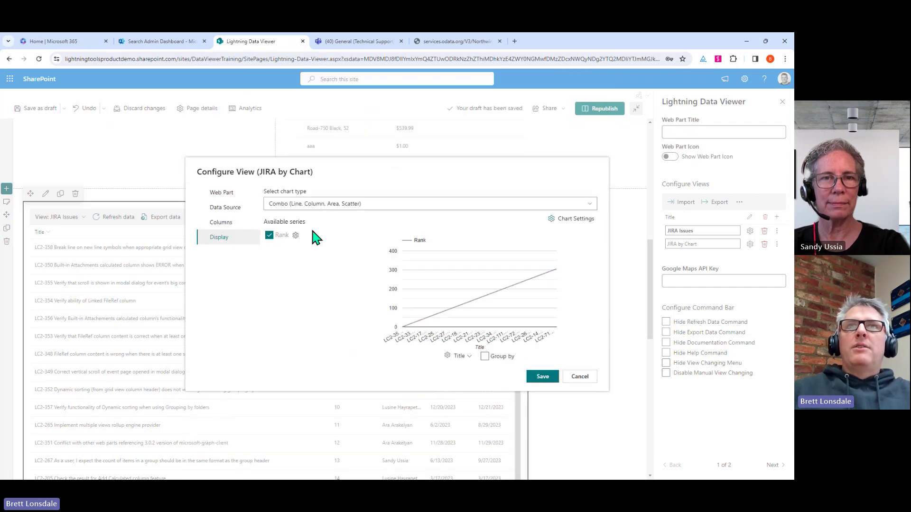
left_click(470, 357)
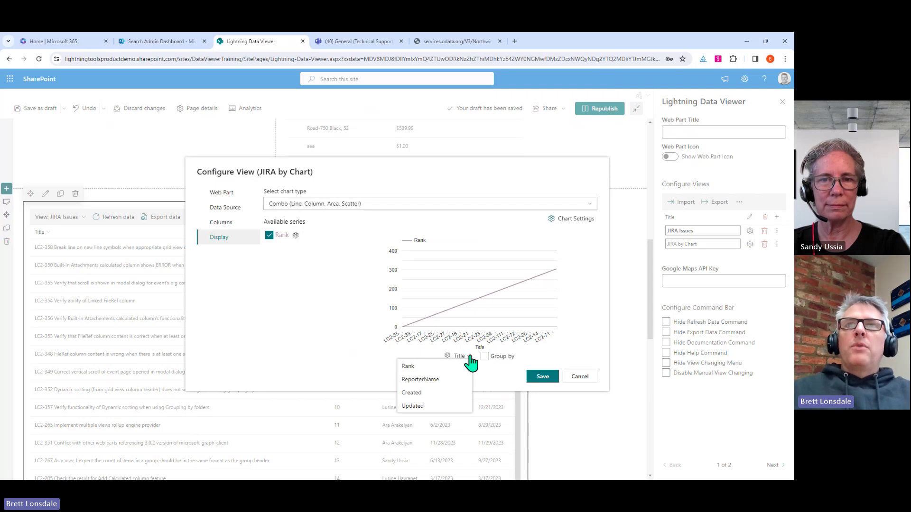
left_click(453, 392)
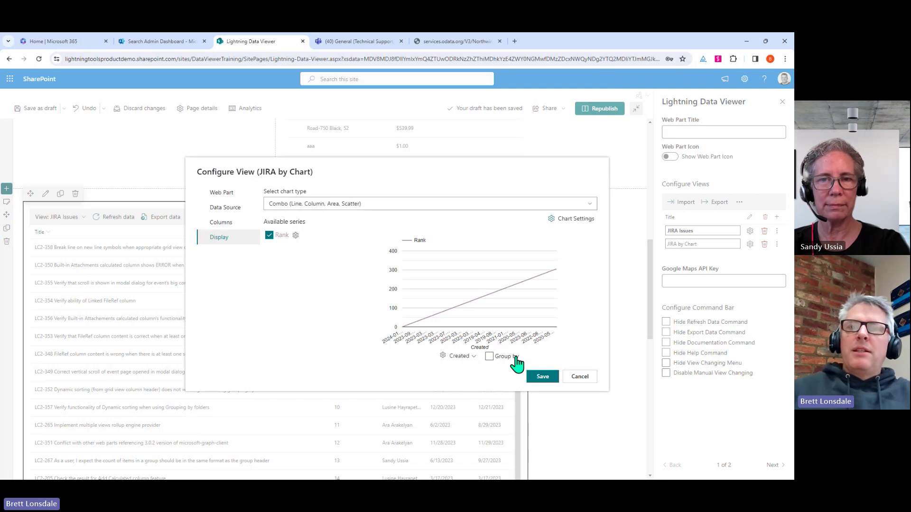
left_click(489, 356)
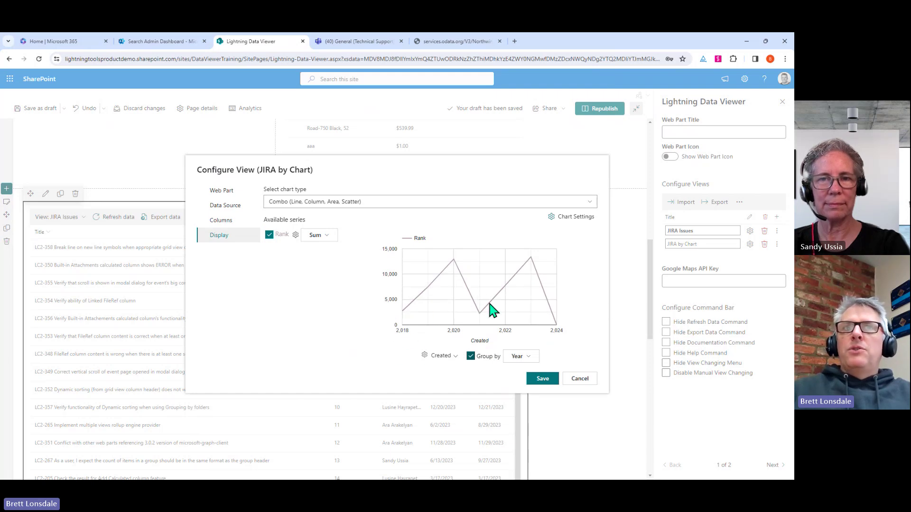
left_click(317, 236)
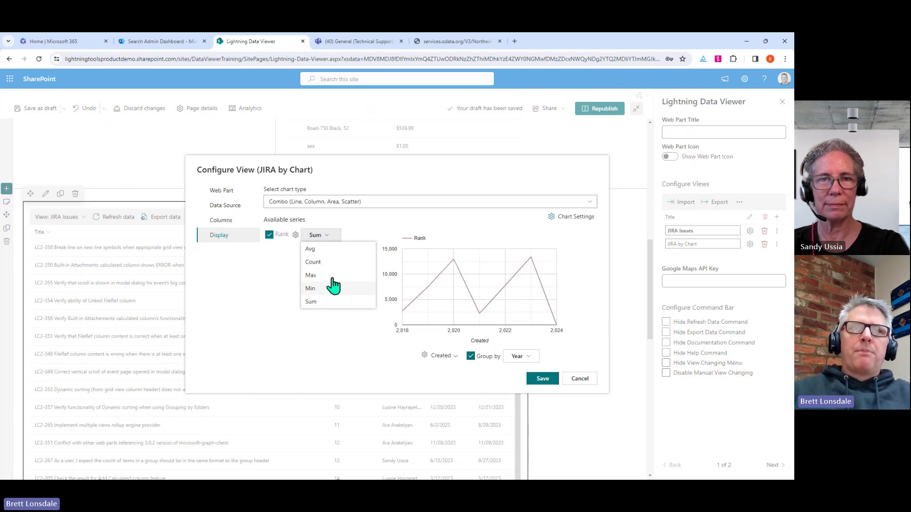
left_click(325, 262)
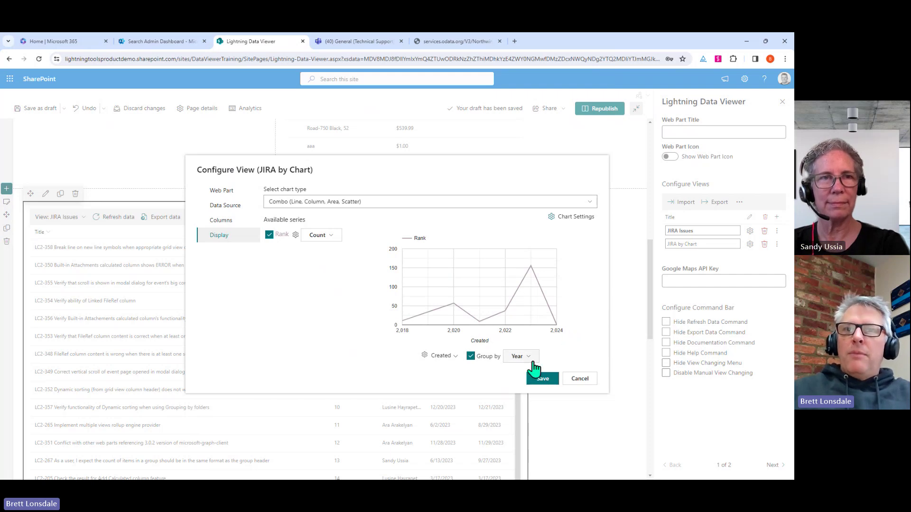
left_click(521, 357)
left_click(516, 384)
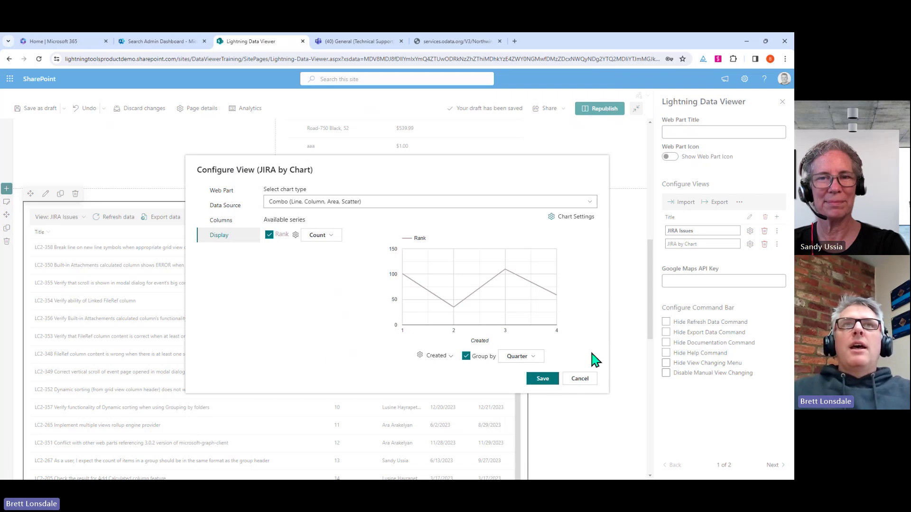
Draw the Rank series as theme-colour teal columns and save the view
left_click(295, 235)
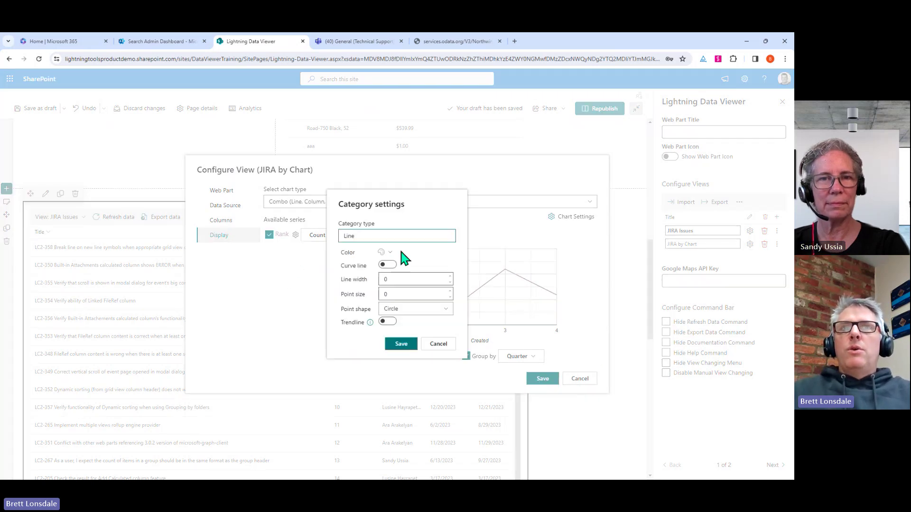
left_click(372, 235)
left_click(385, 262)
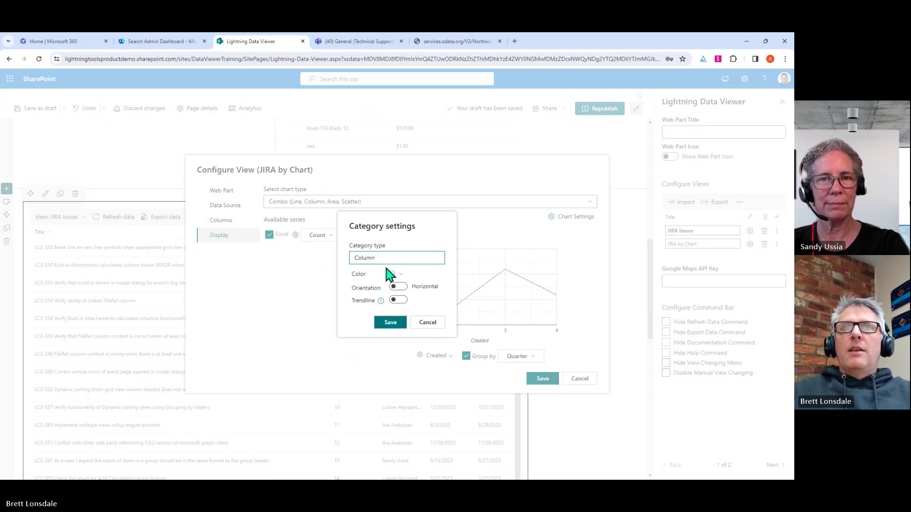
left_click(401, 275)
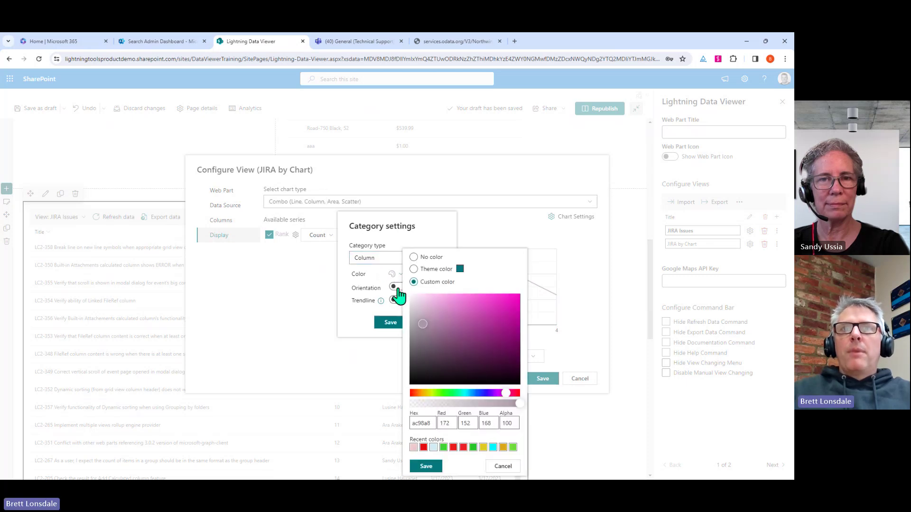
left_click(441, 465)
left_click(392, 323)
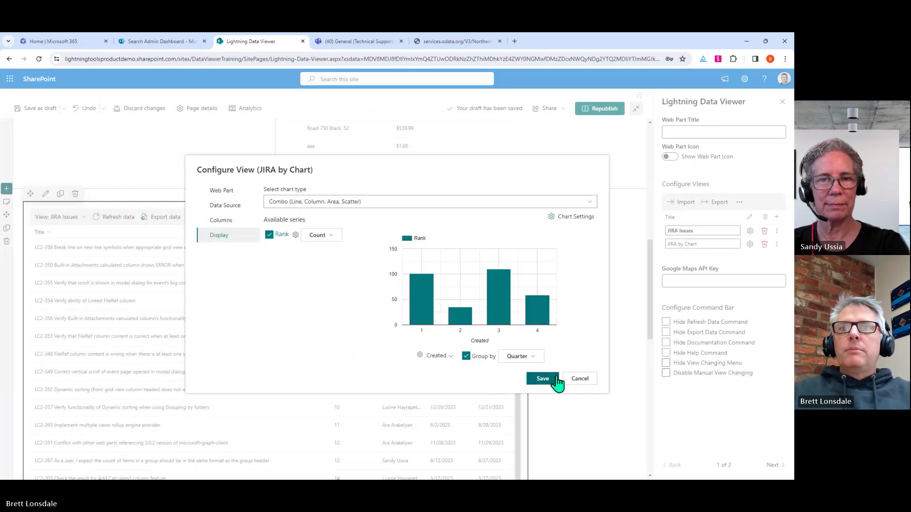
left_click(543, 379)
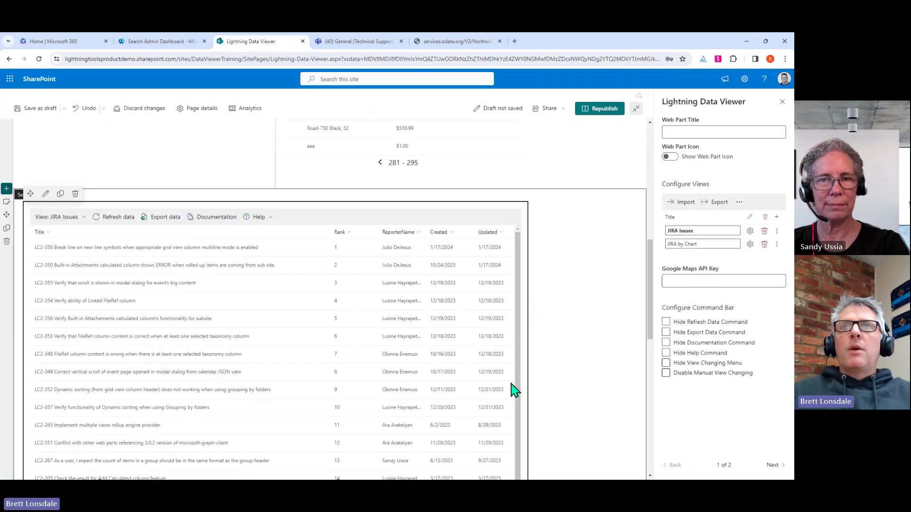
left_click(80, 218)
left_click(77, 245)
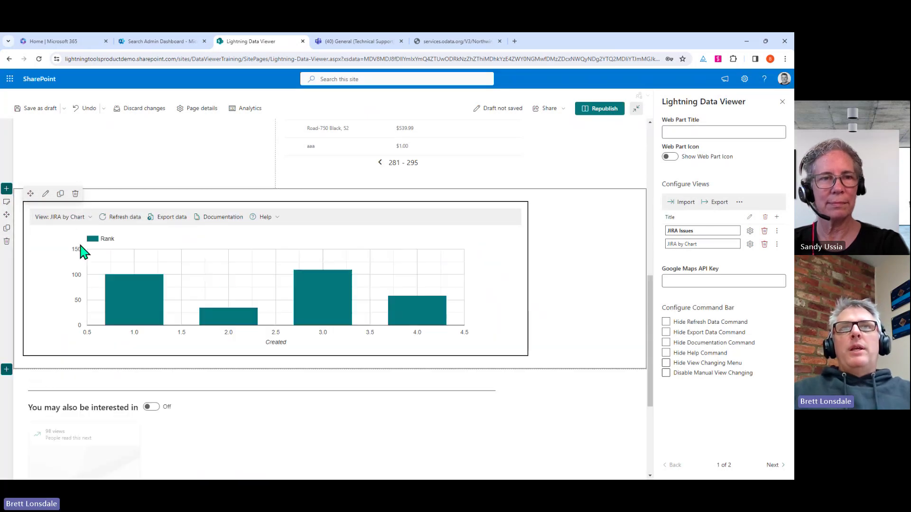
mouse_move(132, 292)
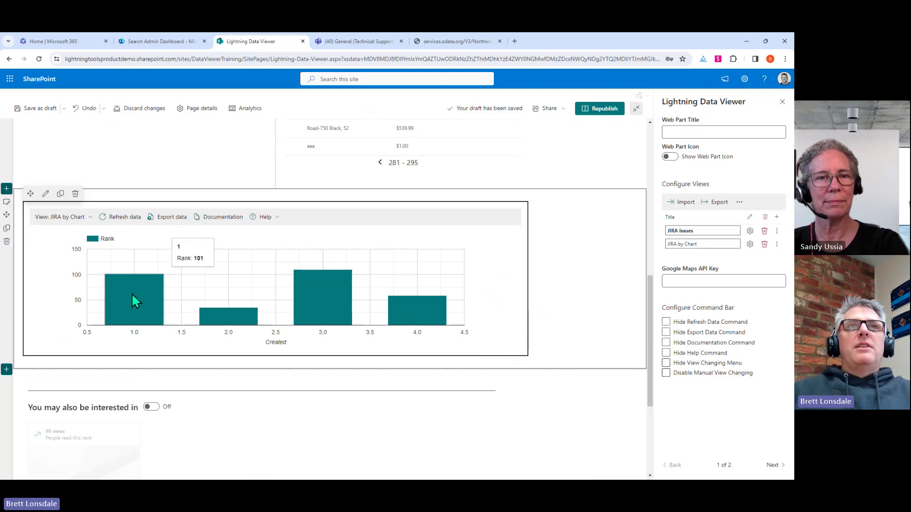
left_click(66, 217)
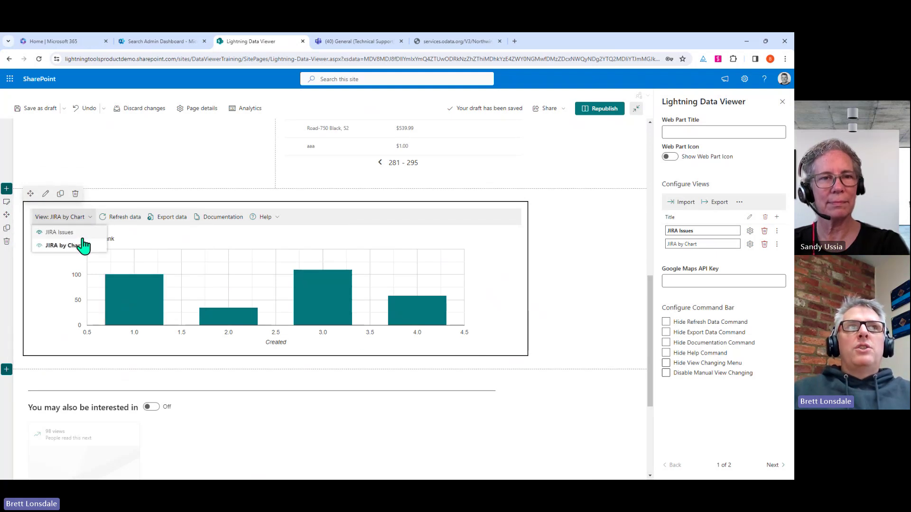
left_click(88, 238)
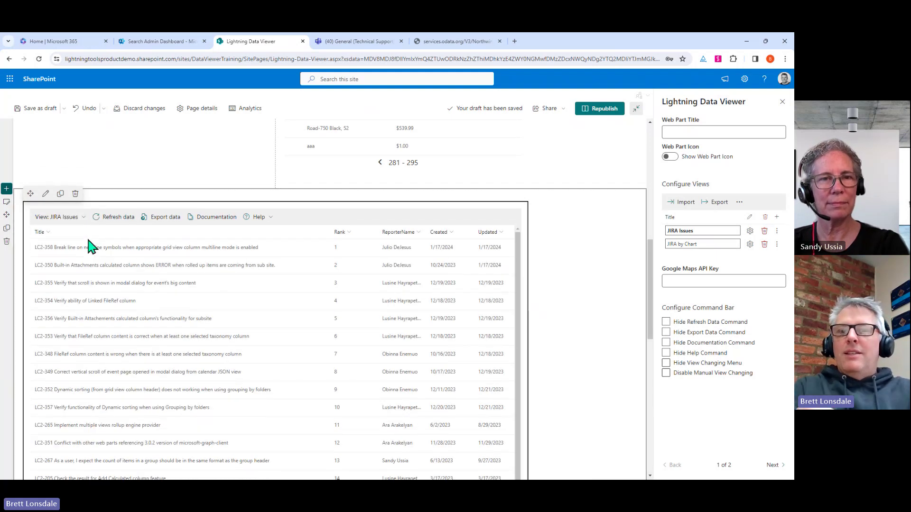